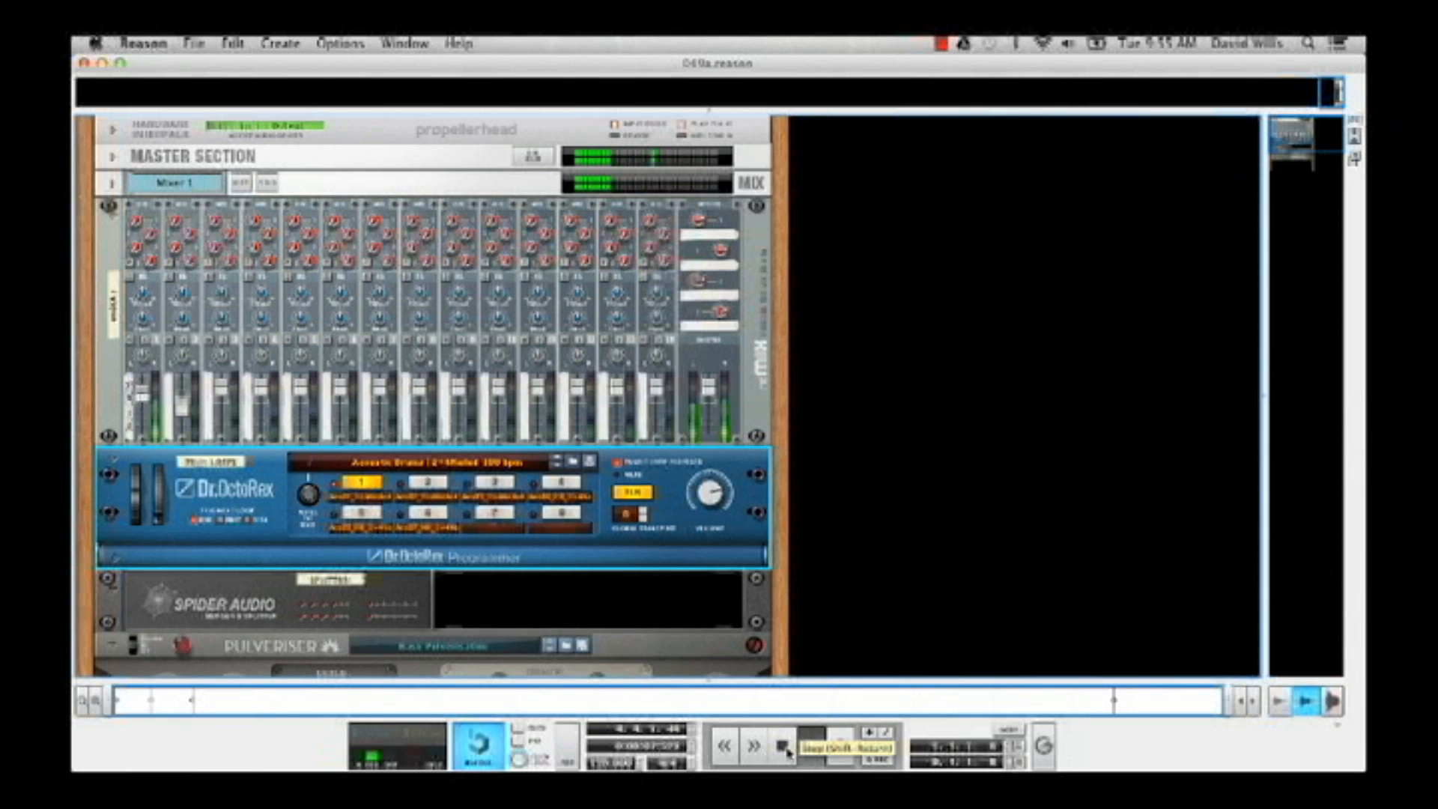
# Stop playback and examine on the rack's rear how the Dr. OctoRex main outputs are cabled to mixer channel 1
pyautogui.click(784, 747)
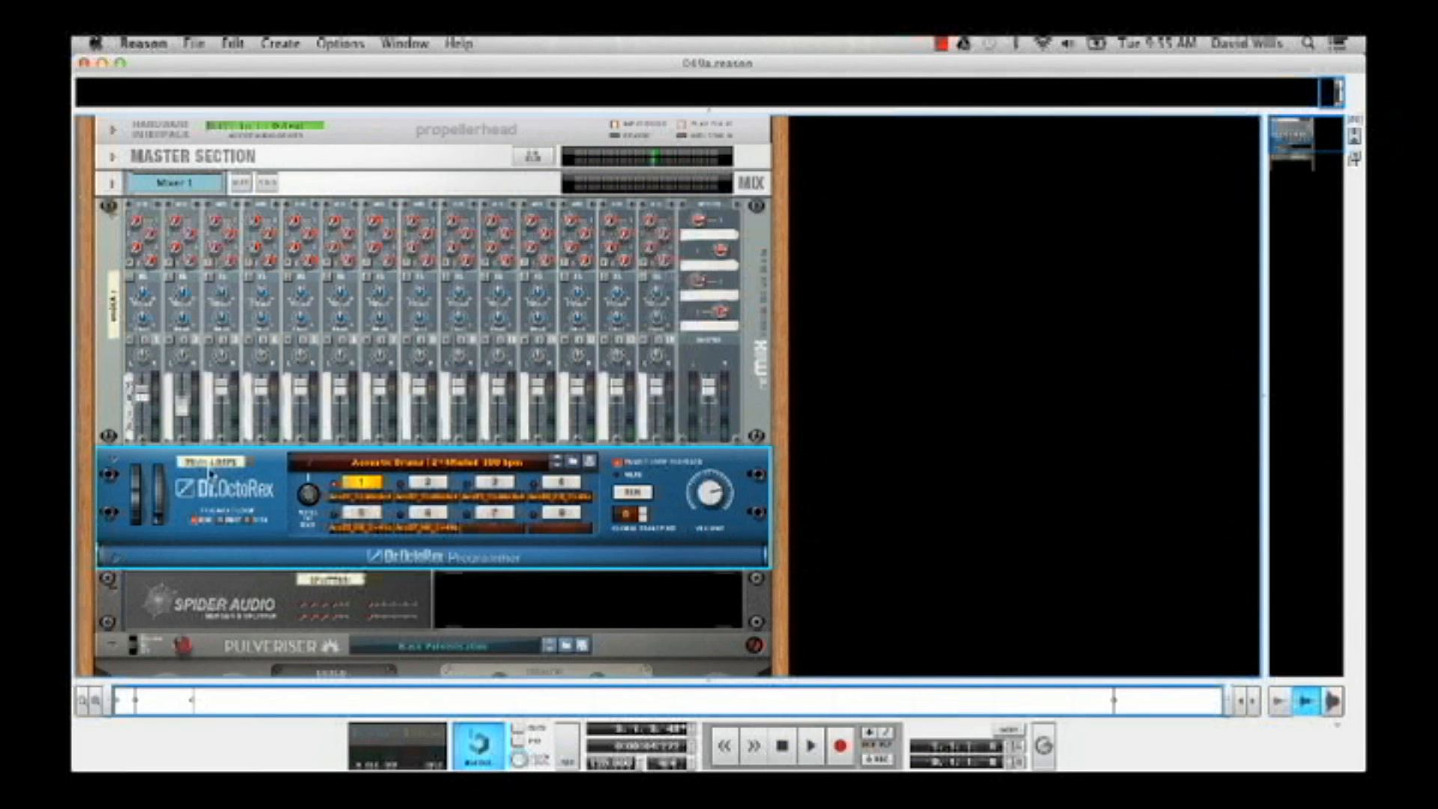
pyautogui.press('Tab')
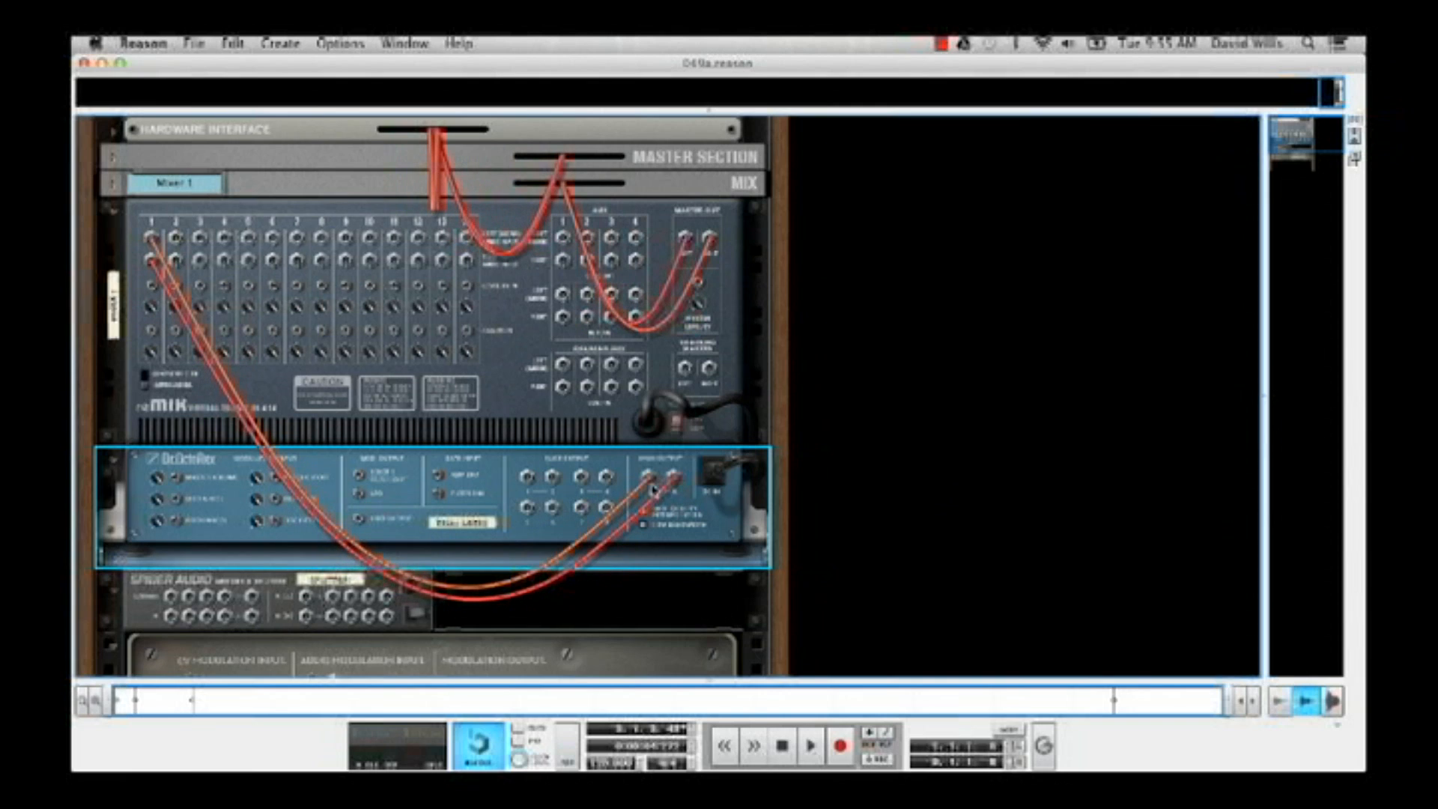
pyautogui.moveTo(654, 491)
pyautogui.moveTo(152, 264)
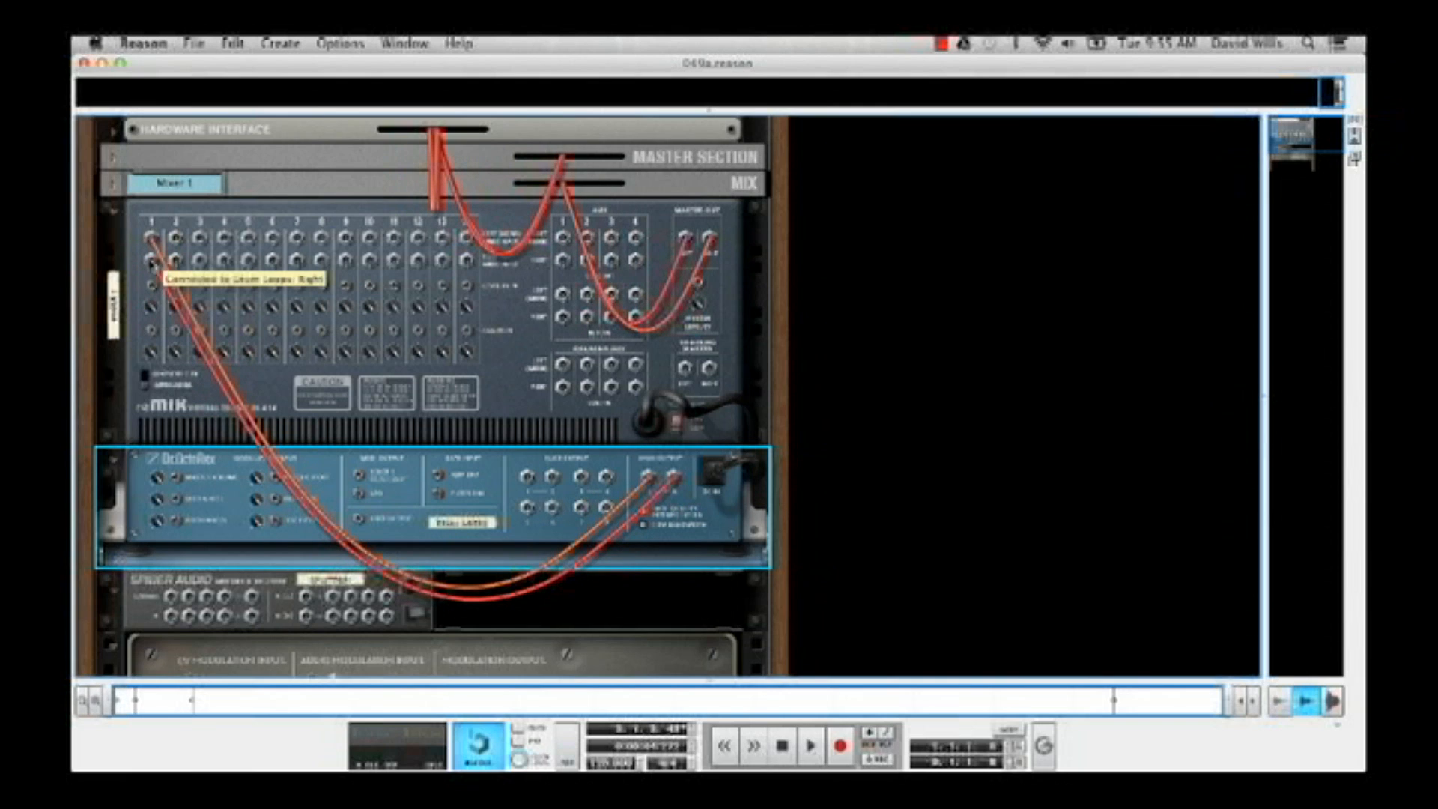
pyautogui.press('Tab')
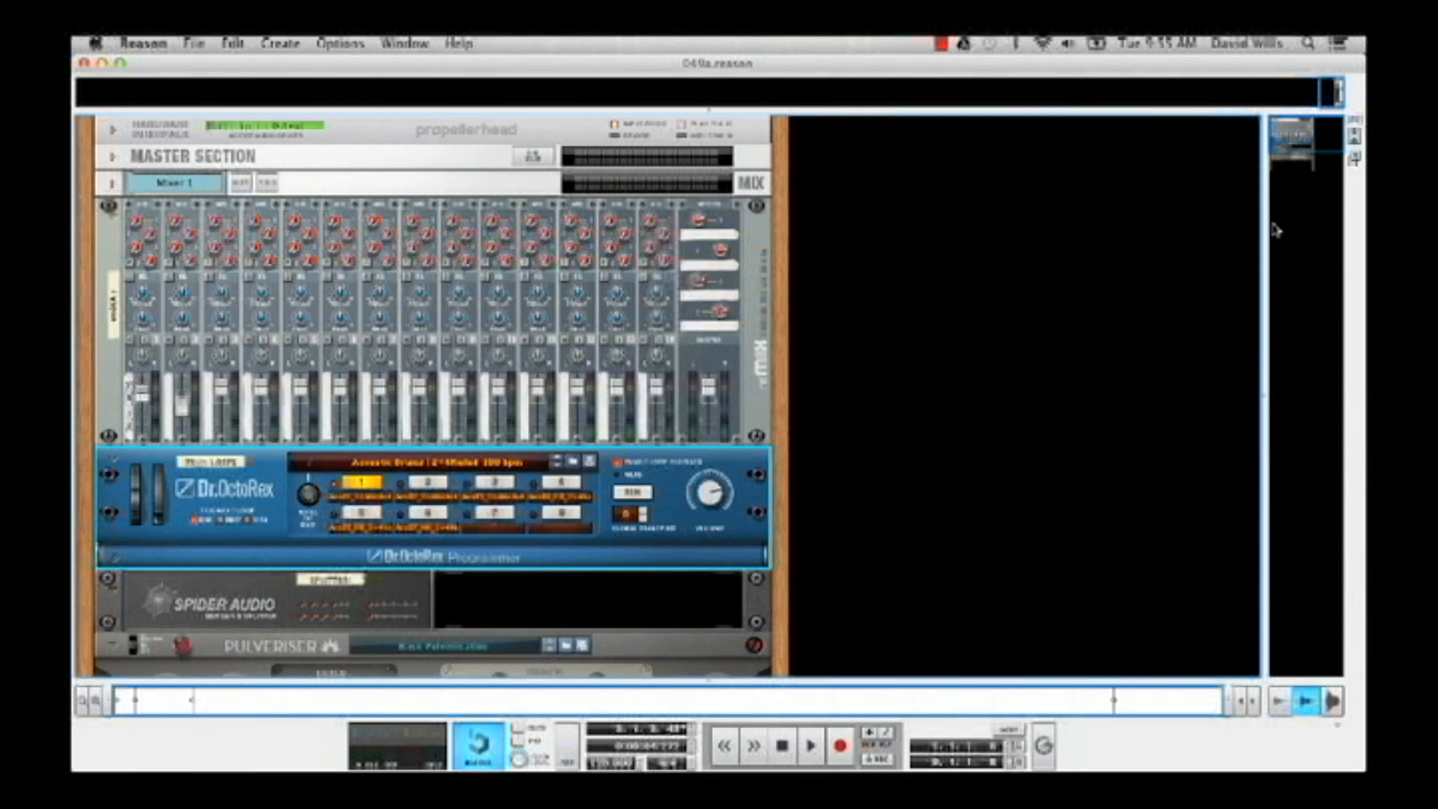
# Move the Dr. OctoRex left and right output cables from mixer channel 1 to the Pulveriser's stereo input on the rack's rear
pyautogui.moveTo(1295, 139); pyautogui.dragTo(1297, 154)
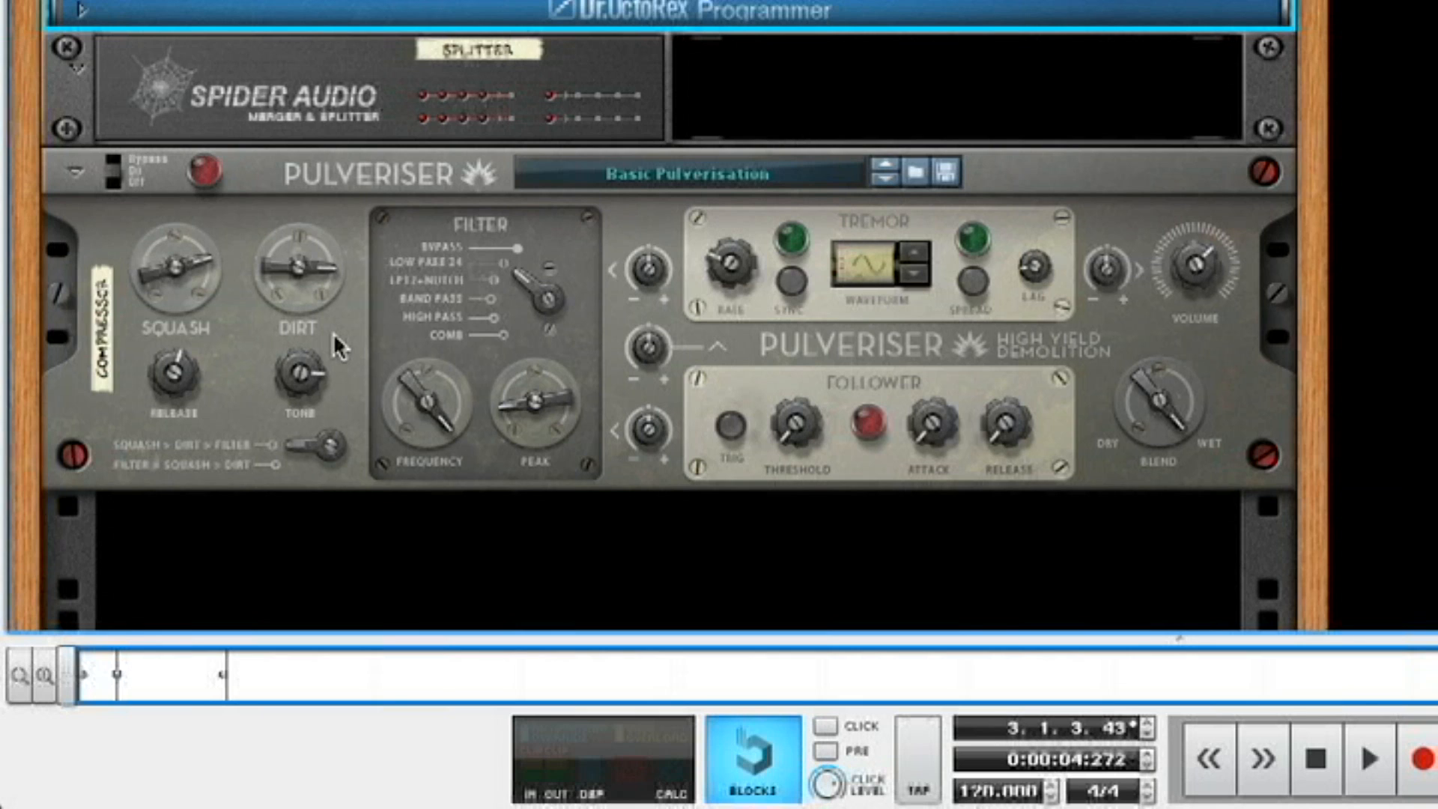
pyautogui.press('Tab')
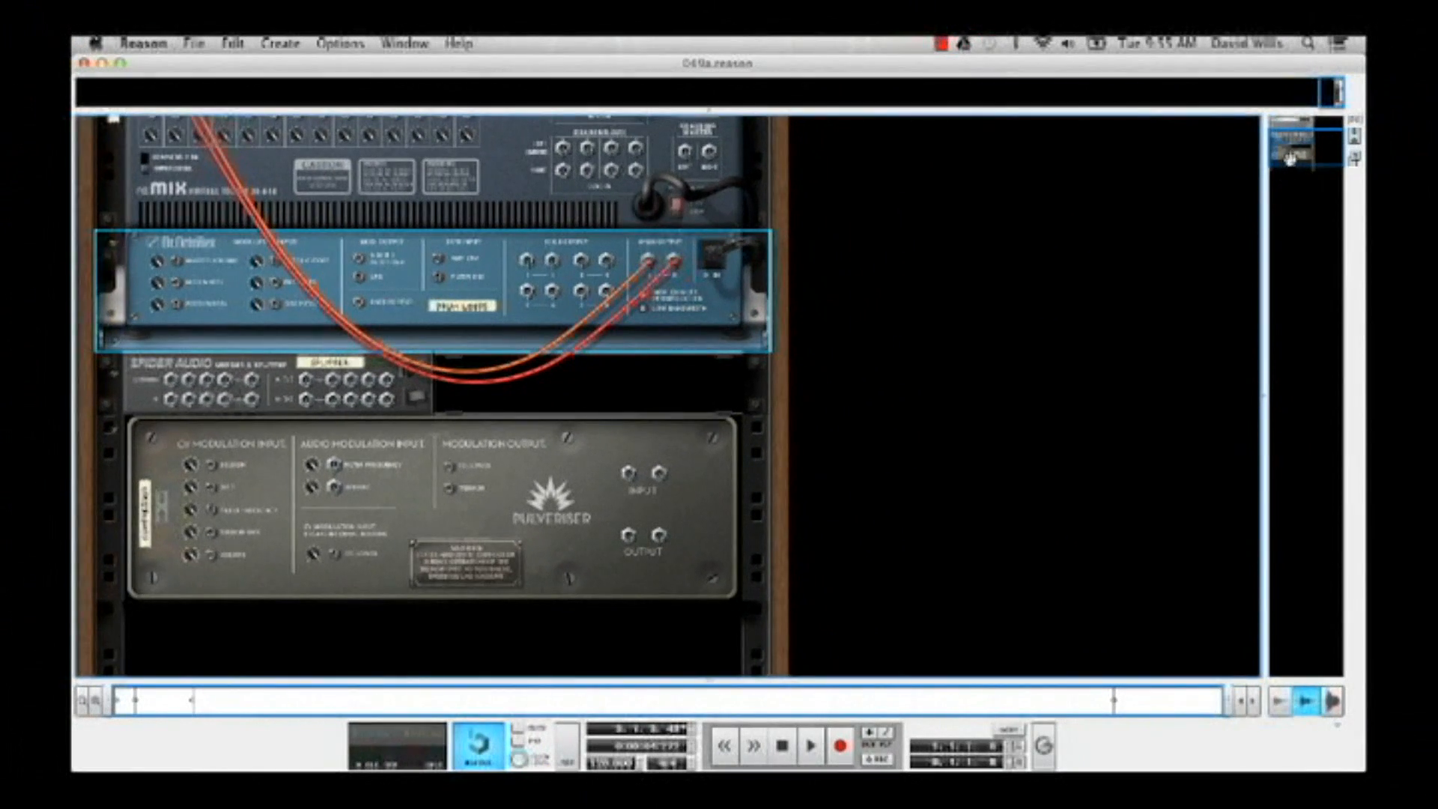
pyautogui.moveTo(1290, 159); pyautogui.dragTo(1282, 154)
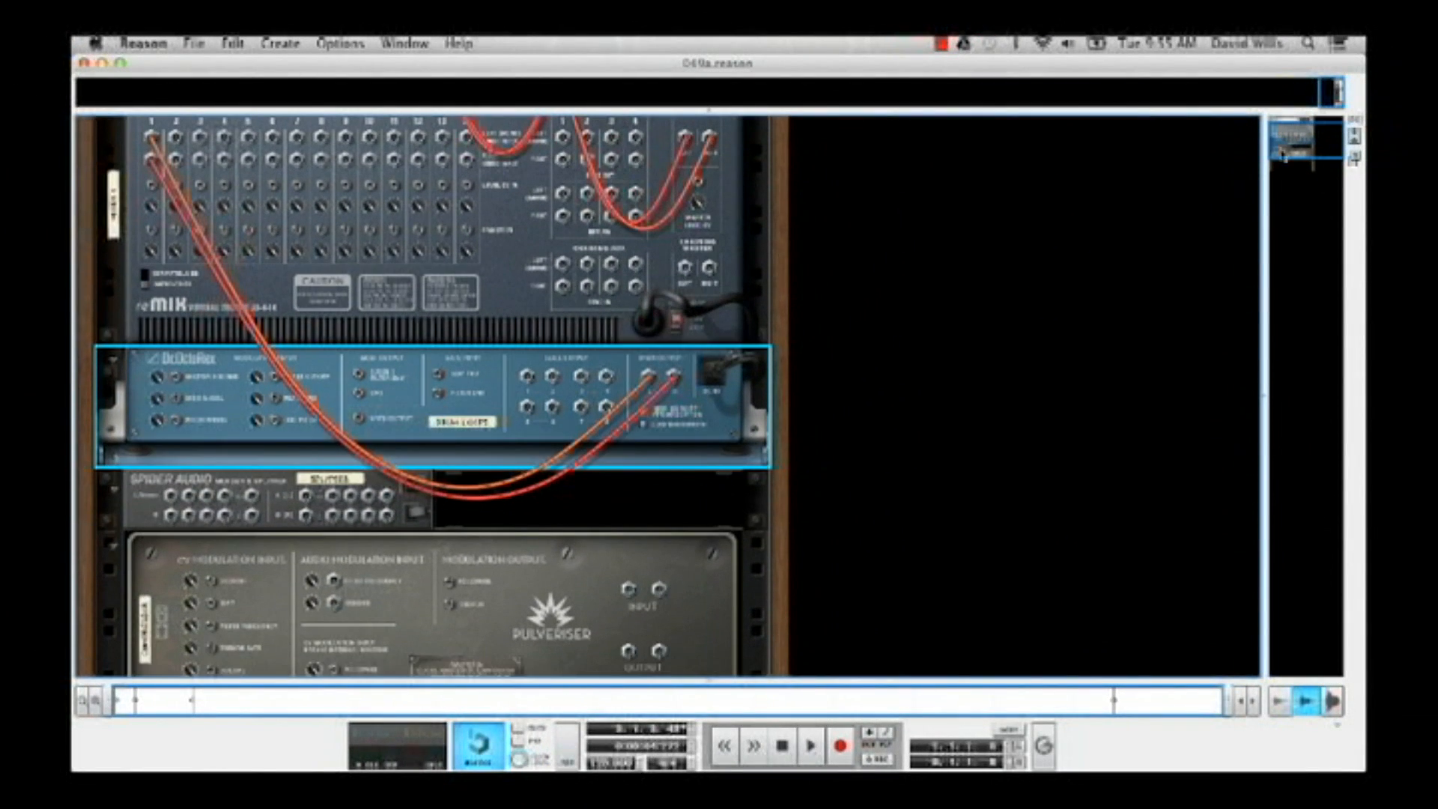
pyautogui.moveTo(152, 140); pyautogui.dragTo(631, 612)
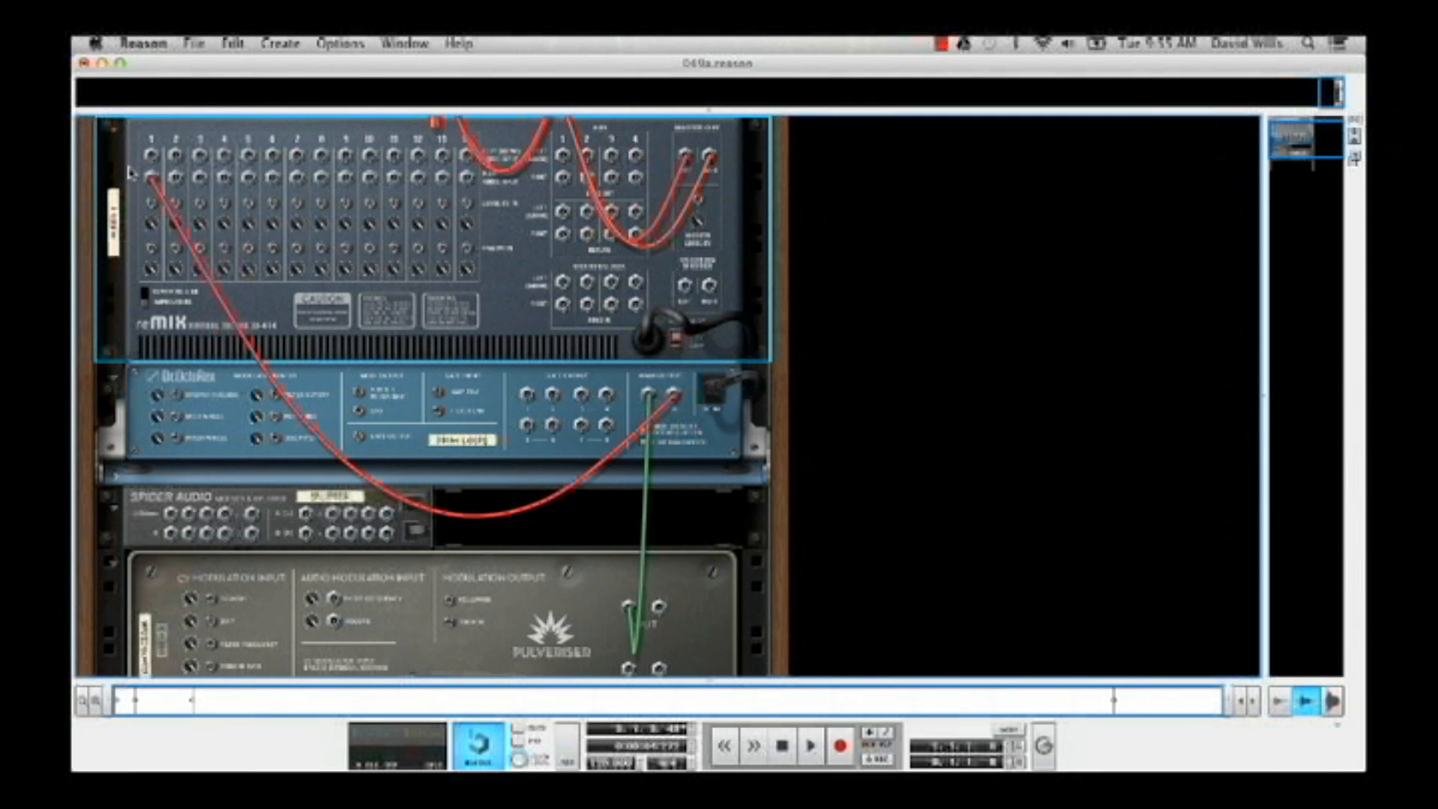
pyautogui.moveTo(149, 182); pyautogui.dragTo(659, 608)
# Connect the Pulveriser's stereo output to the mixer's channel 1 inputs and return to the rack's front
pyautogui.moveTo(629, 668); pyautogui.dragTo(157, 166)
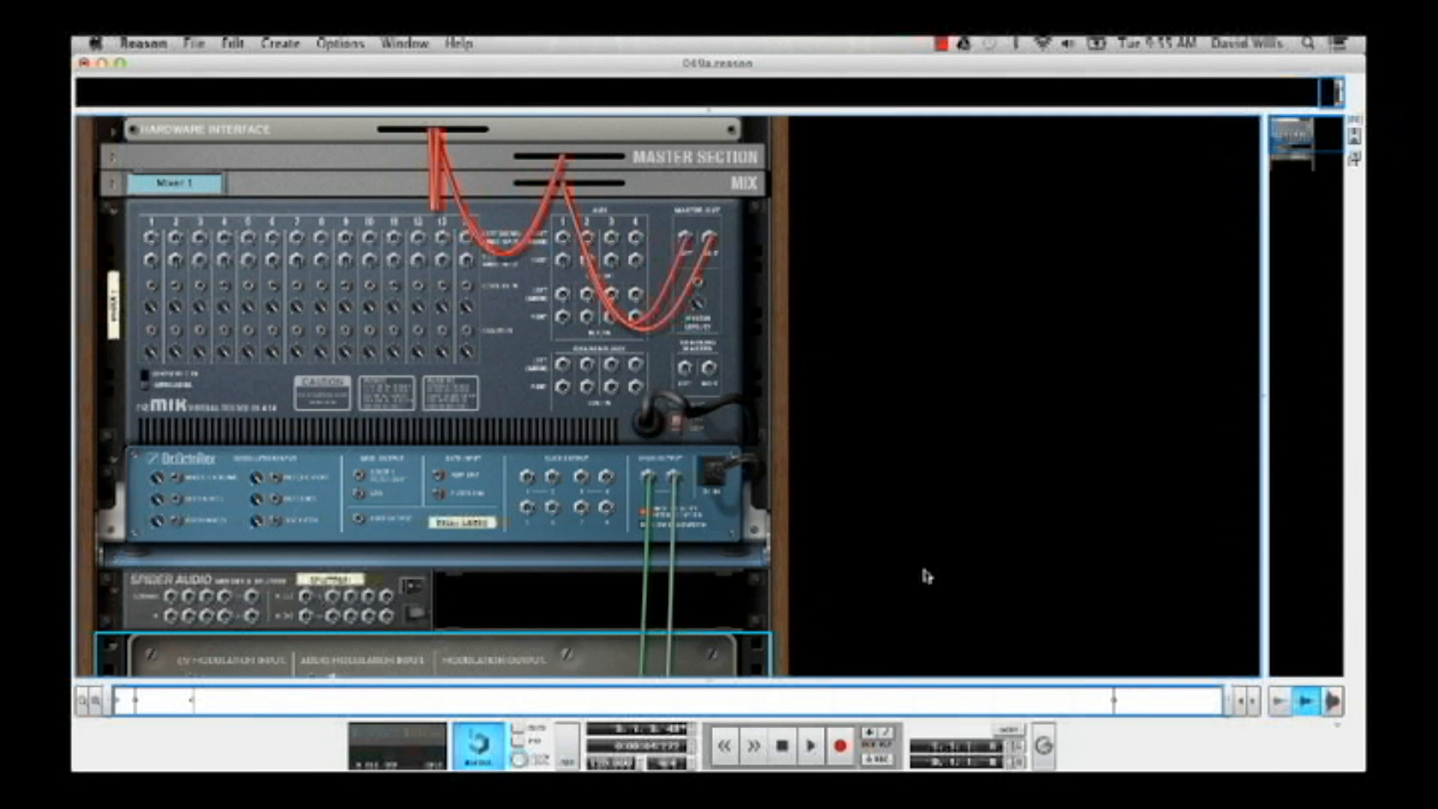
pyautogui.moveTo(1314, 145); pyautogui.dragTo(1313, 157)
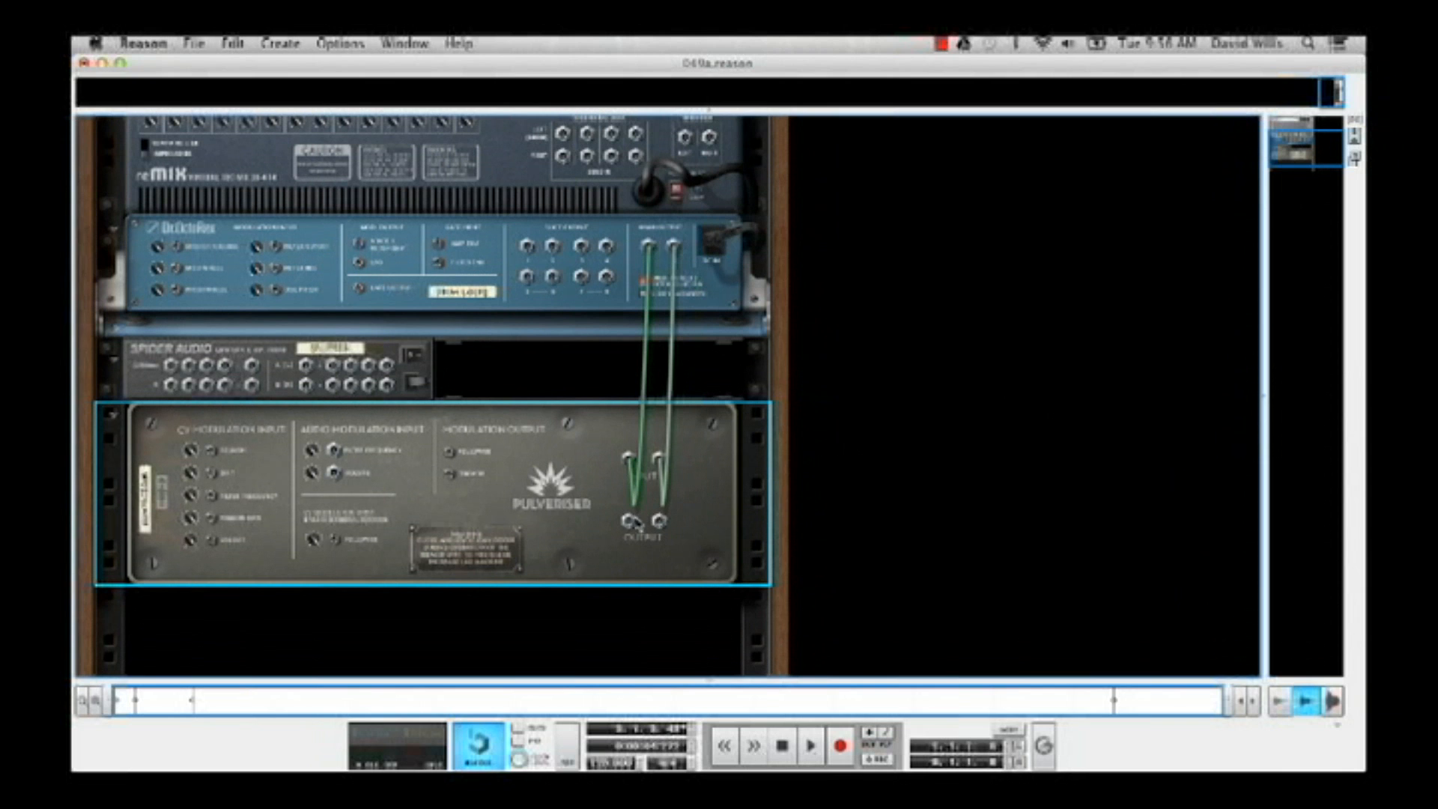
pyautogui.moveTo(629, 524); pyautogui.dragTo(152, 150)
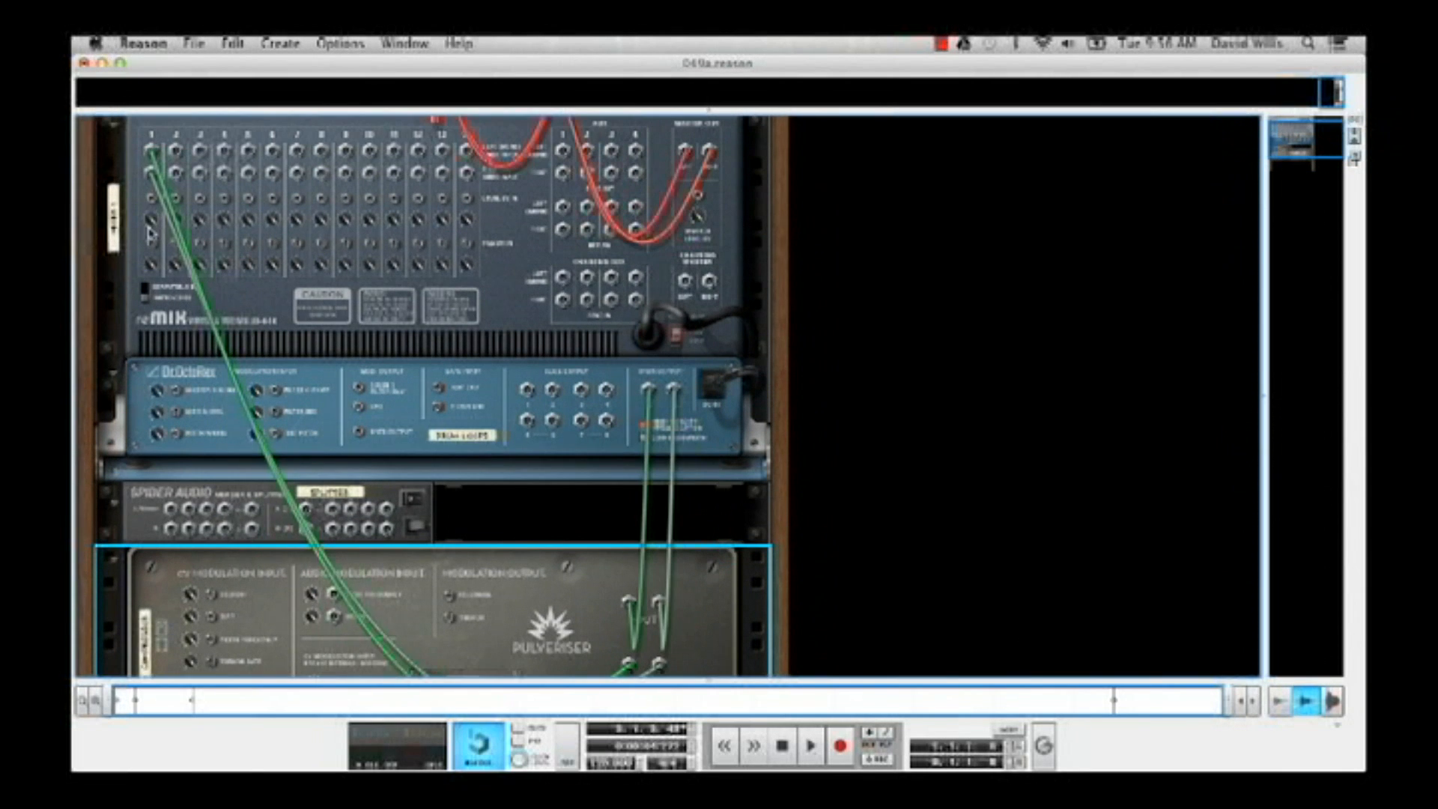
pyautogui.press('Tab')
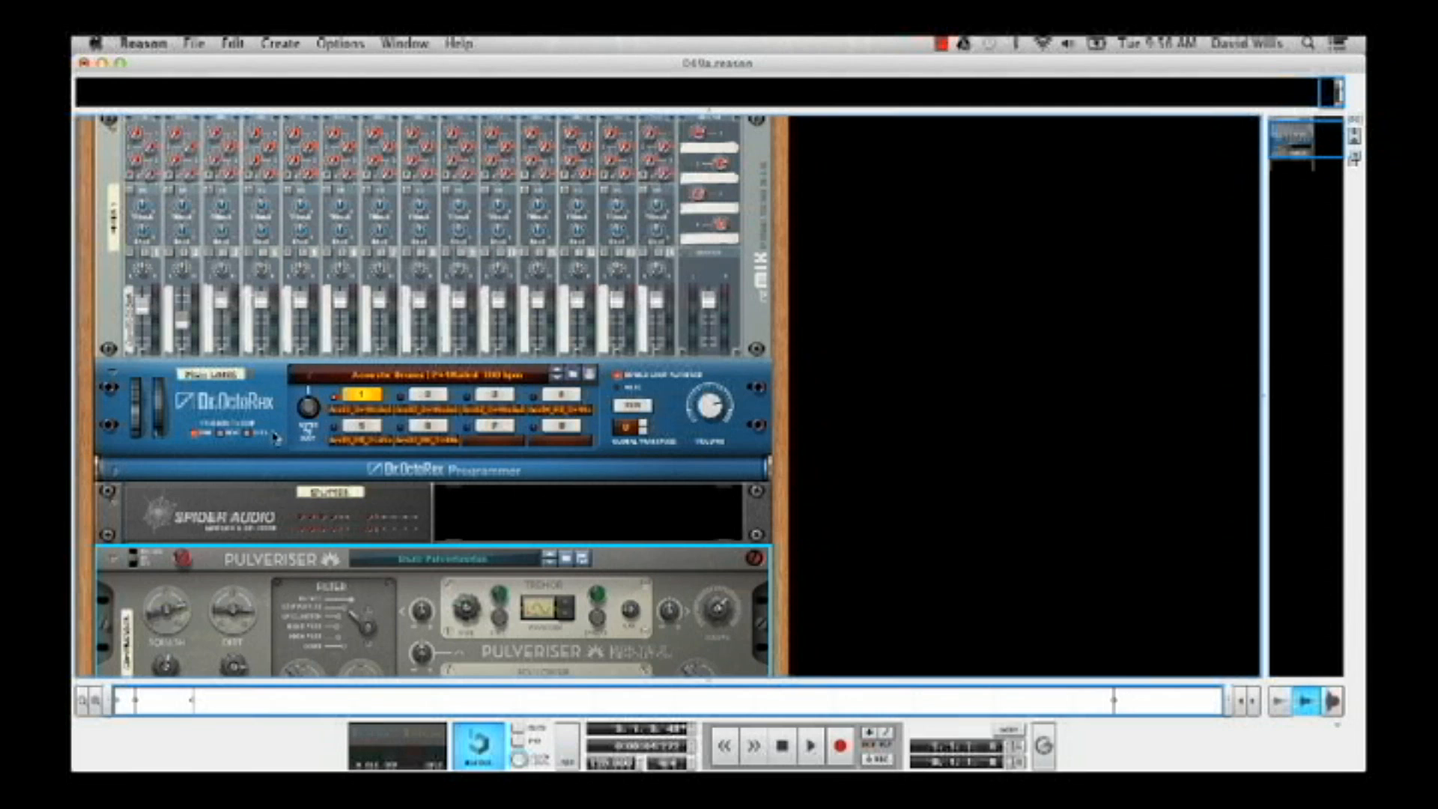
# Audition the drum loop through the Pulveriser, setting Squash to 100% and raising Dirt, and stop playback
pyautogui.click(810, 745)
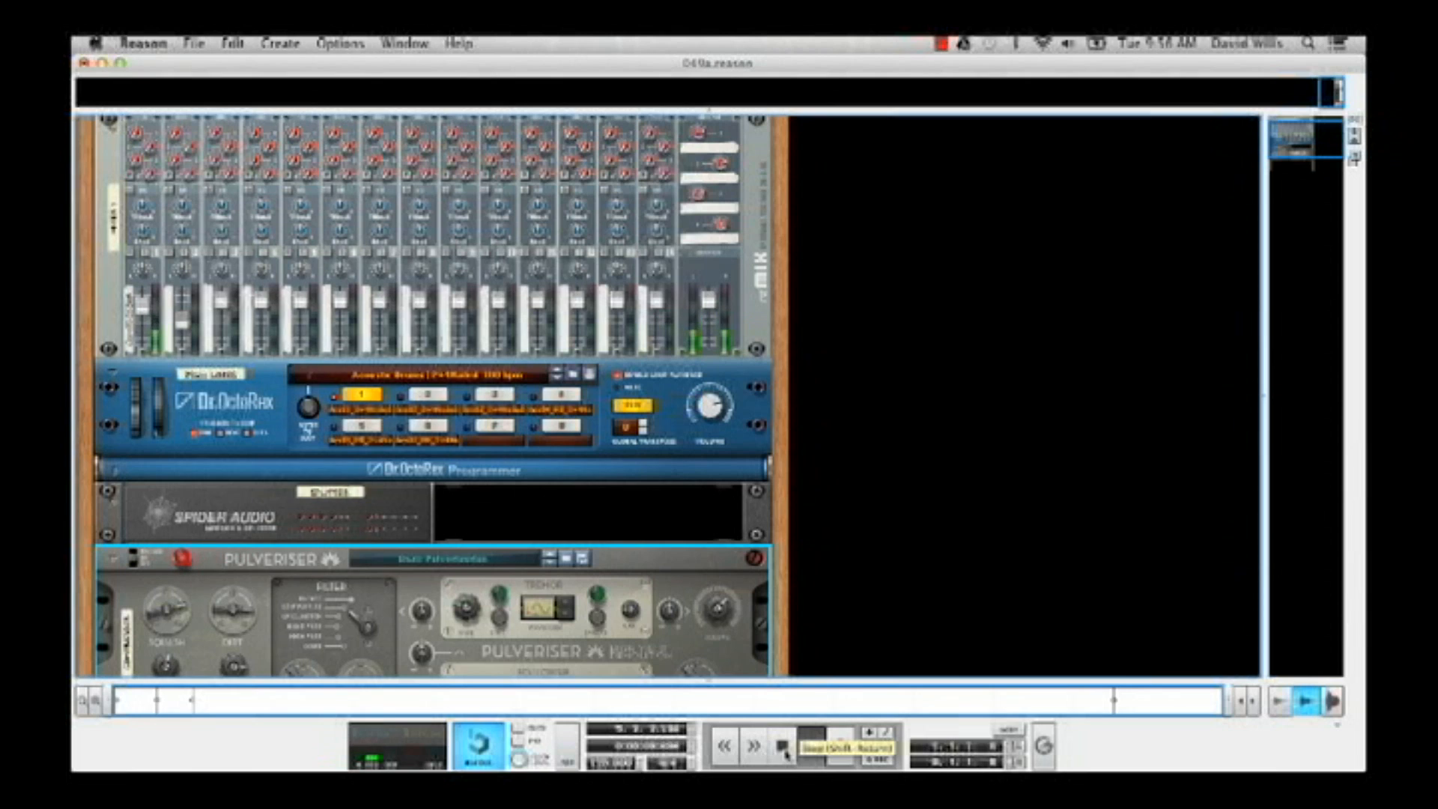
pyautogui.click(782, 745)
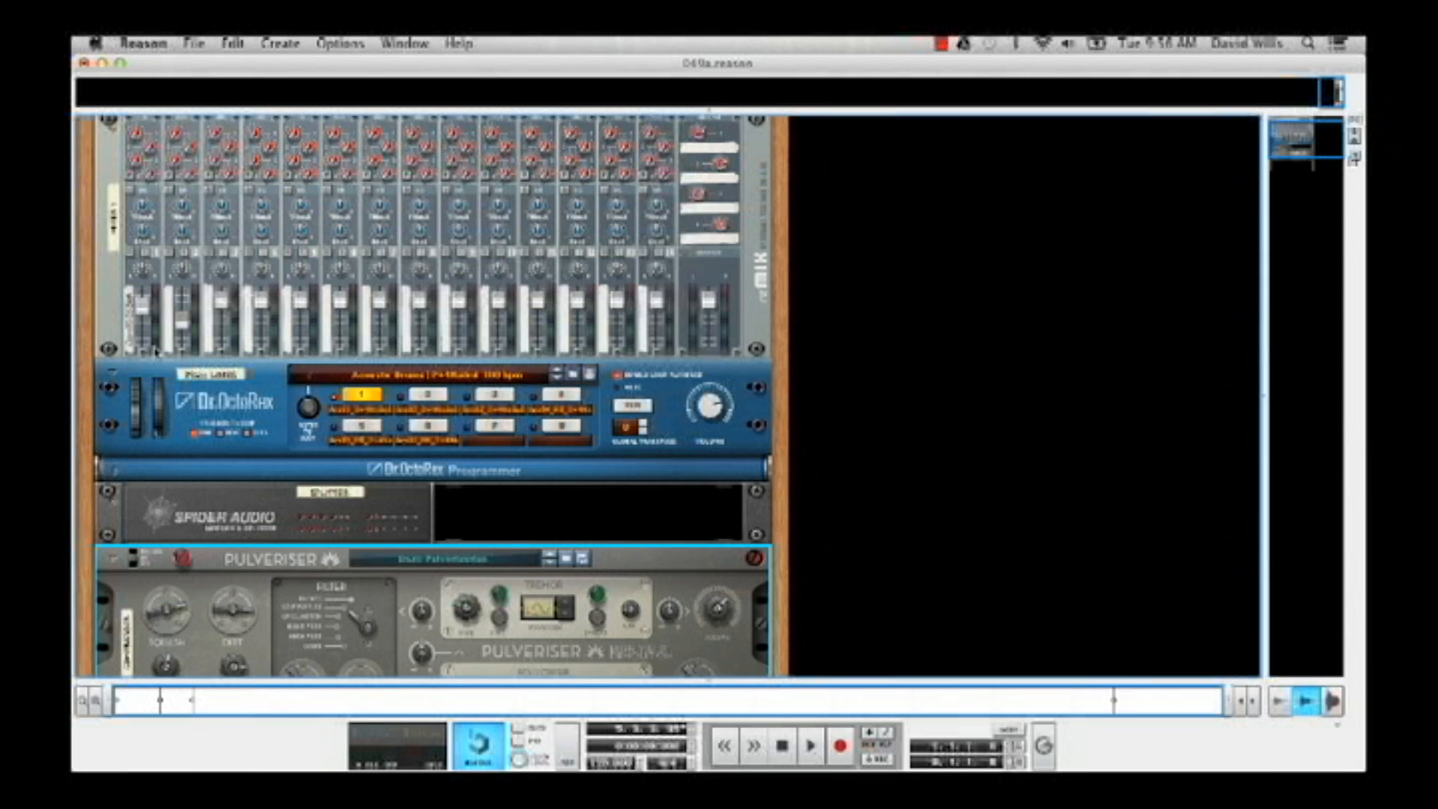
pyautogui.click(800, 747)
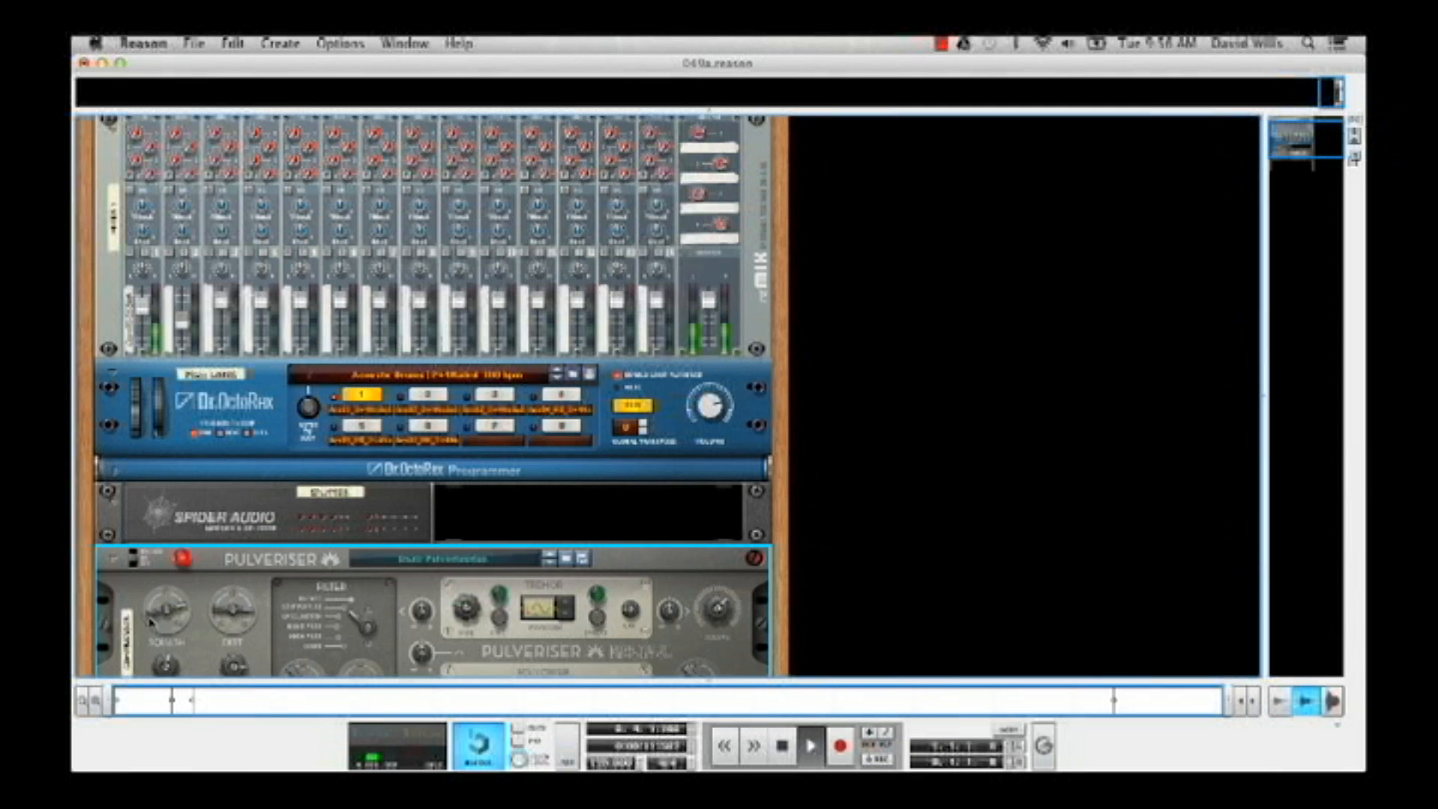
pyautogui.moveTo(152, 618); pyautogui.dragTo(152, 609)
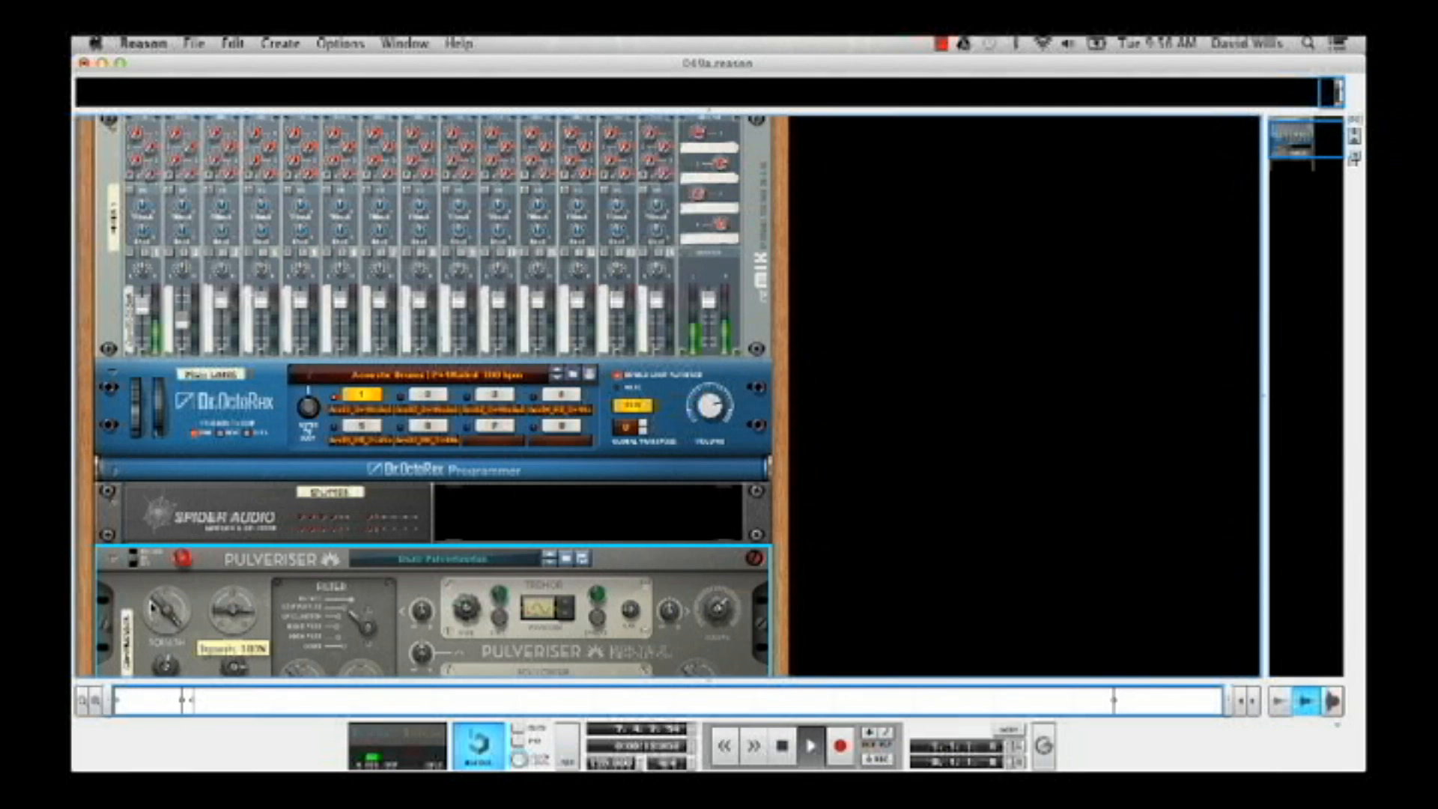
pyautogui.moveTo(214, 615); pyautogui.dragTo(217, 606)
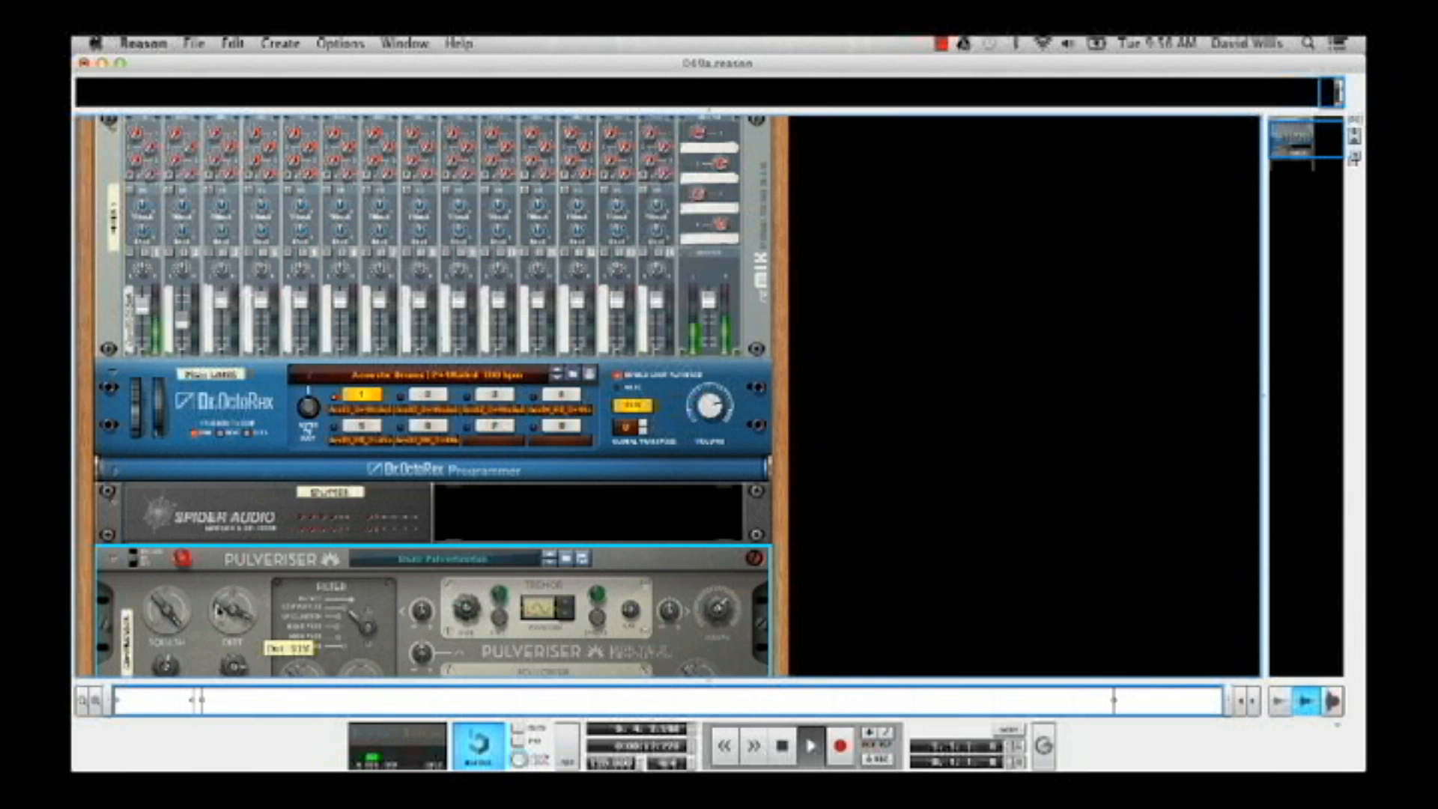
pyautogui.click(782, 746)
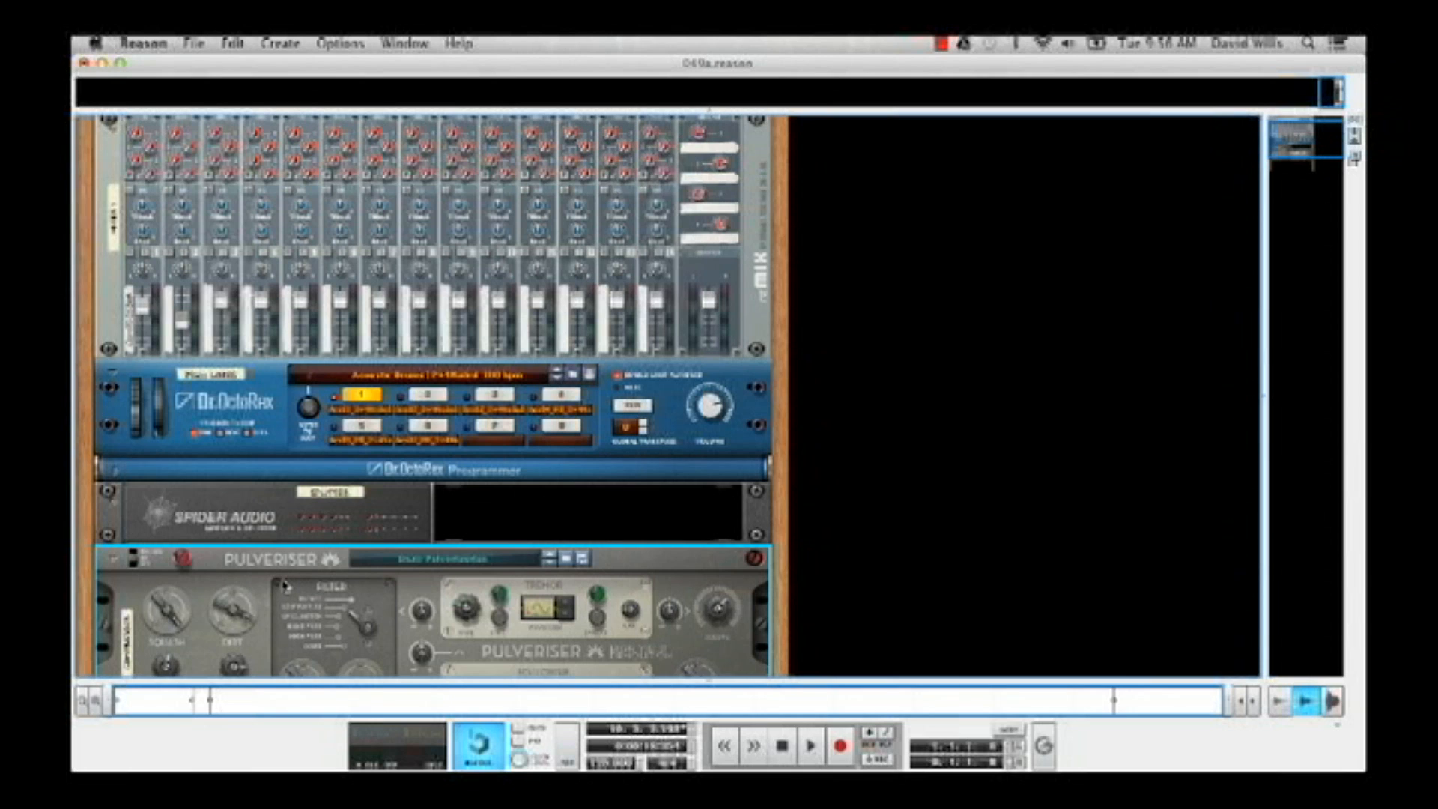
# Move the drum loop cables from the Pulveriser's input to the Spider Audio splitter's left and right inputs
pyautogui.press('Tab')
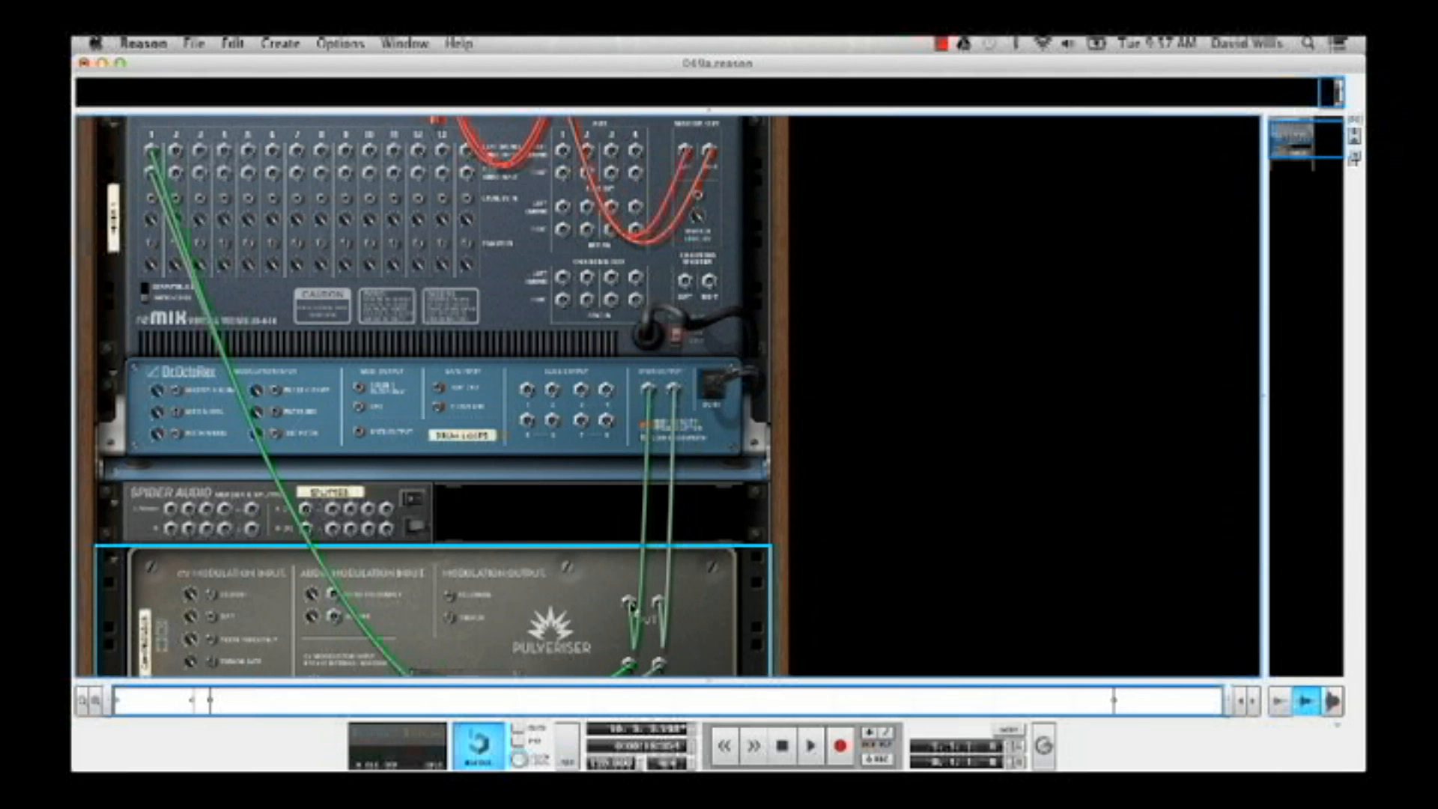
pyautogui.moveTo(629, 602); pyautogui.dragTo(382, 560)
pyautogui.moveTo(656, 610); pyautogui.dragTo(307, 531)
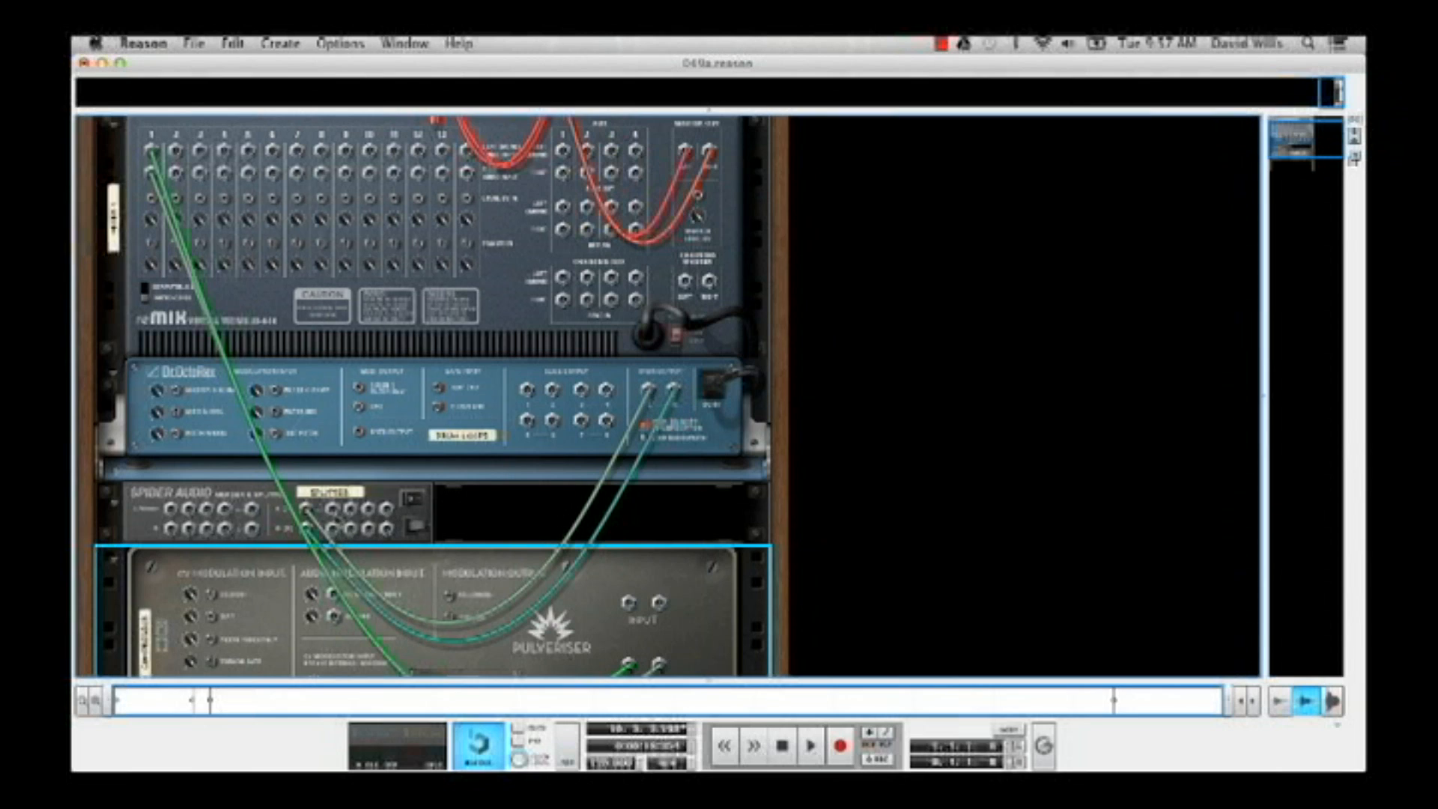
# Connect one splitter output pair to the Pulveriser's input and another to mixer channel 2, and return to the rack's front
pyautogui.moveTo(335, 517); pyautogui.dragTo(624, 602)
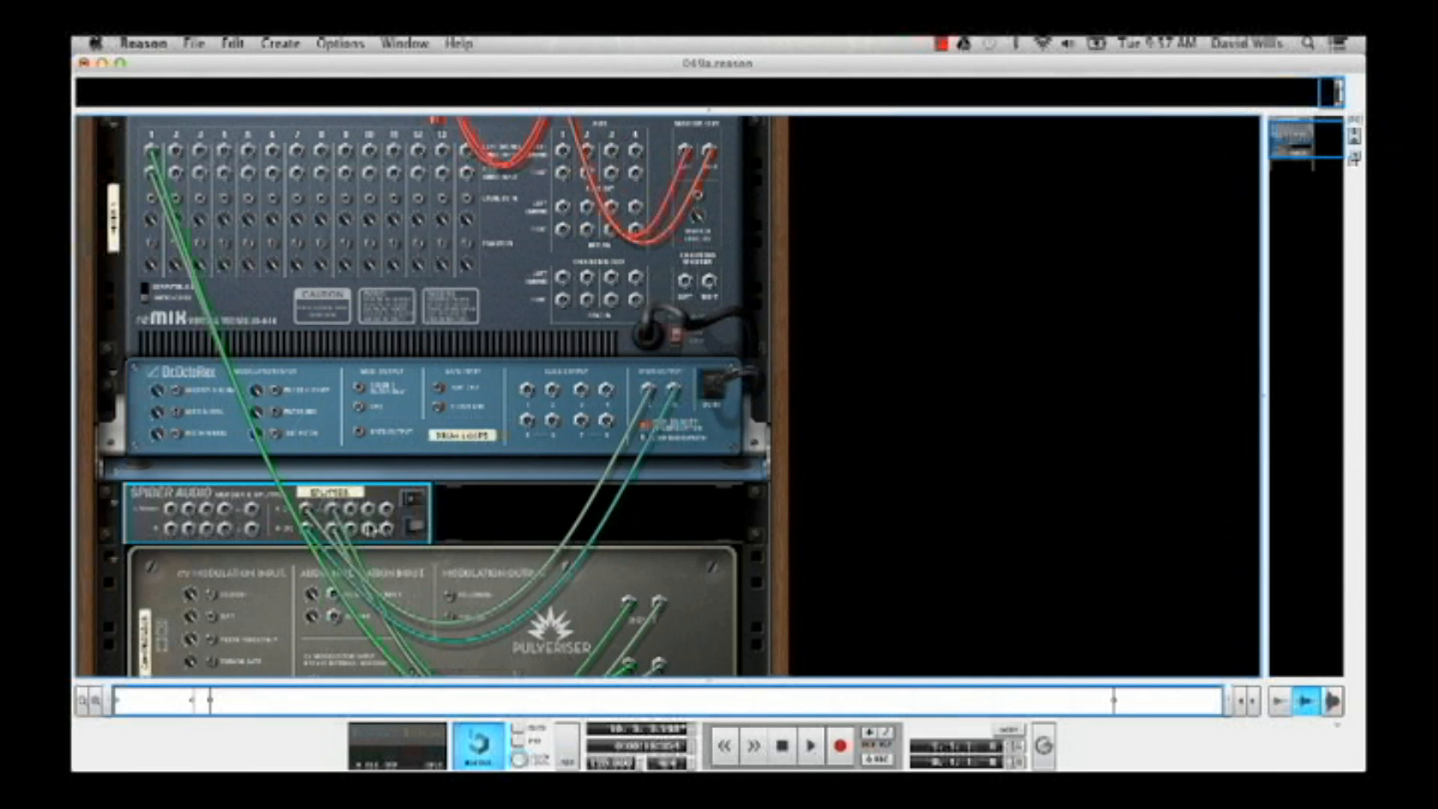
pyautogui.moveTo(352, 517); pyautogui.dragTo(176, 150)
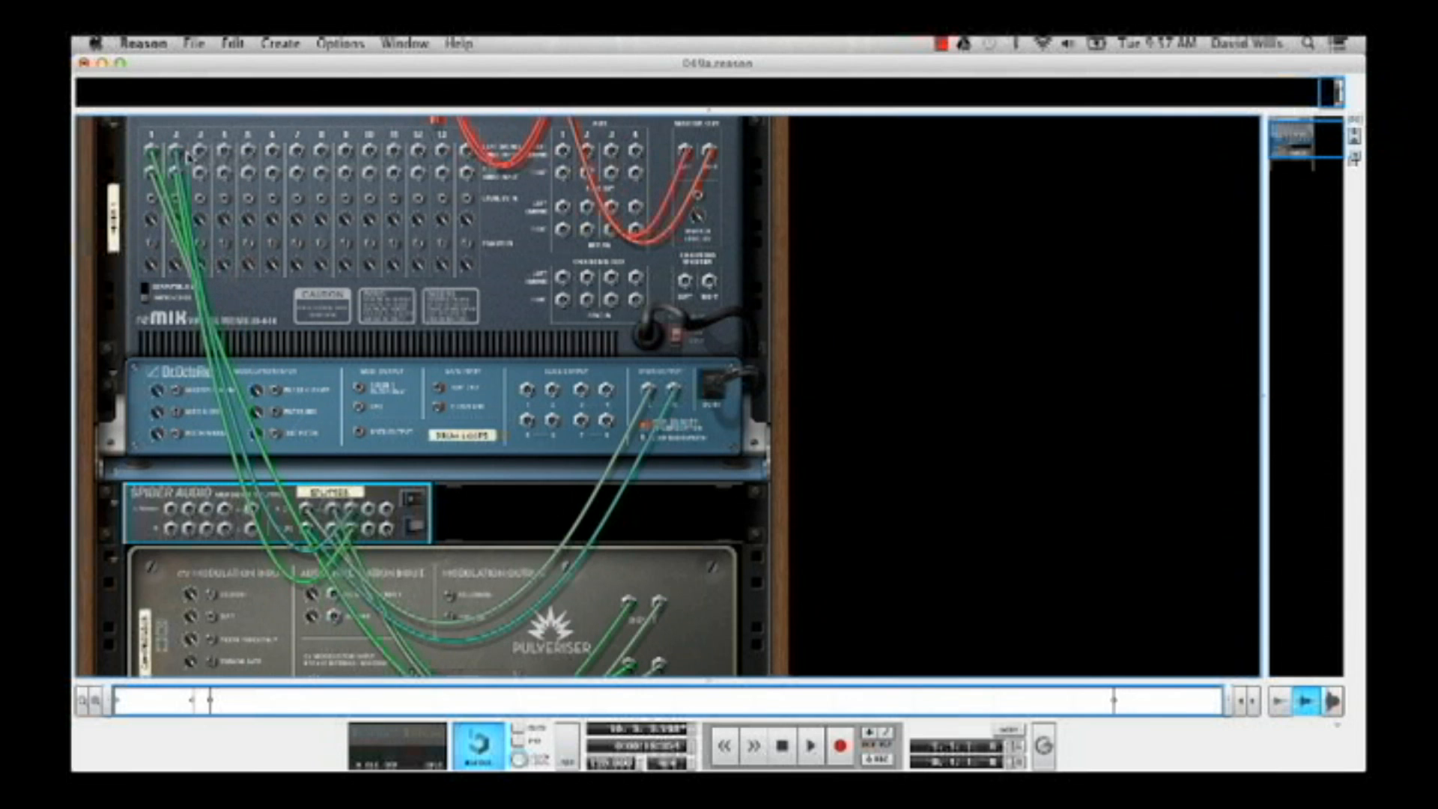
pyautogui.press('Tab')
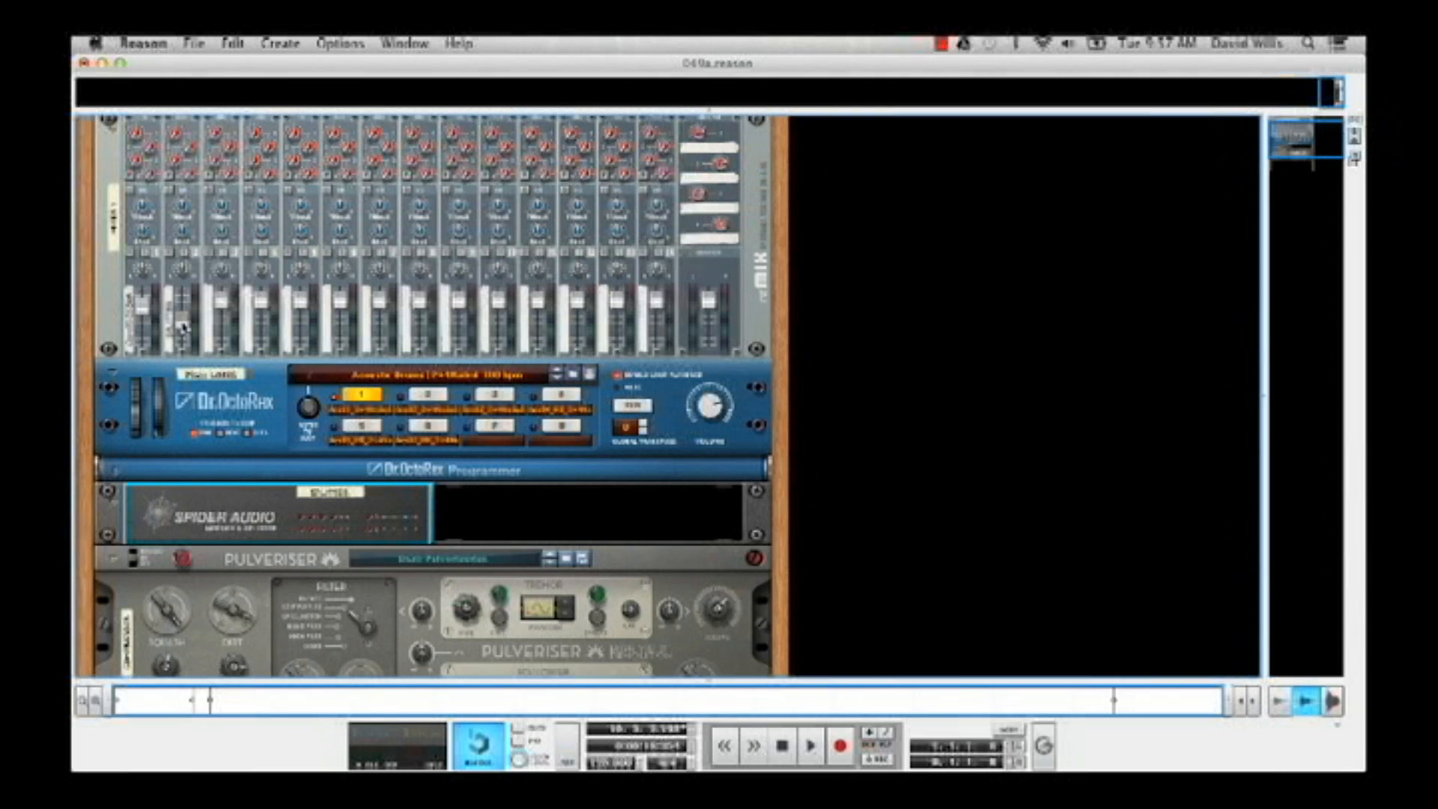
# Pull down both channel faders and audition each alone during playback, channel 1 at level 83 and channel 2 at level 85
pyautogui.moveTo(147, 310); pyautogui.dragTo(186, 358)
pyautogui.press('space')
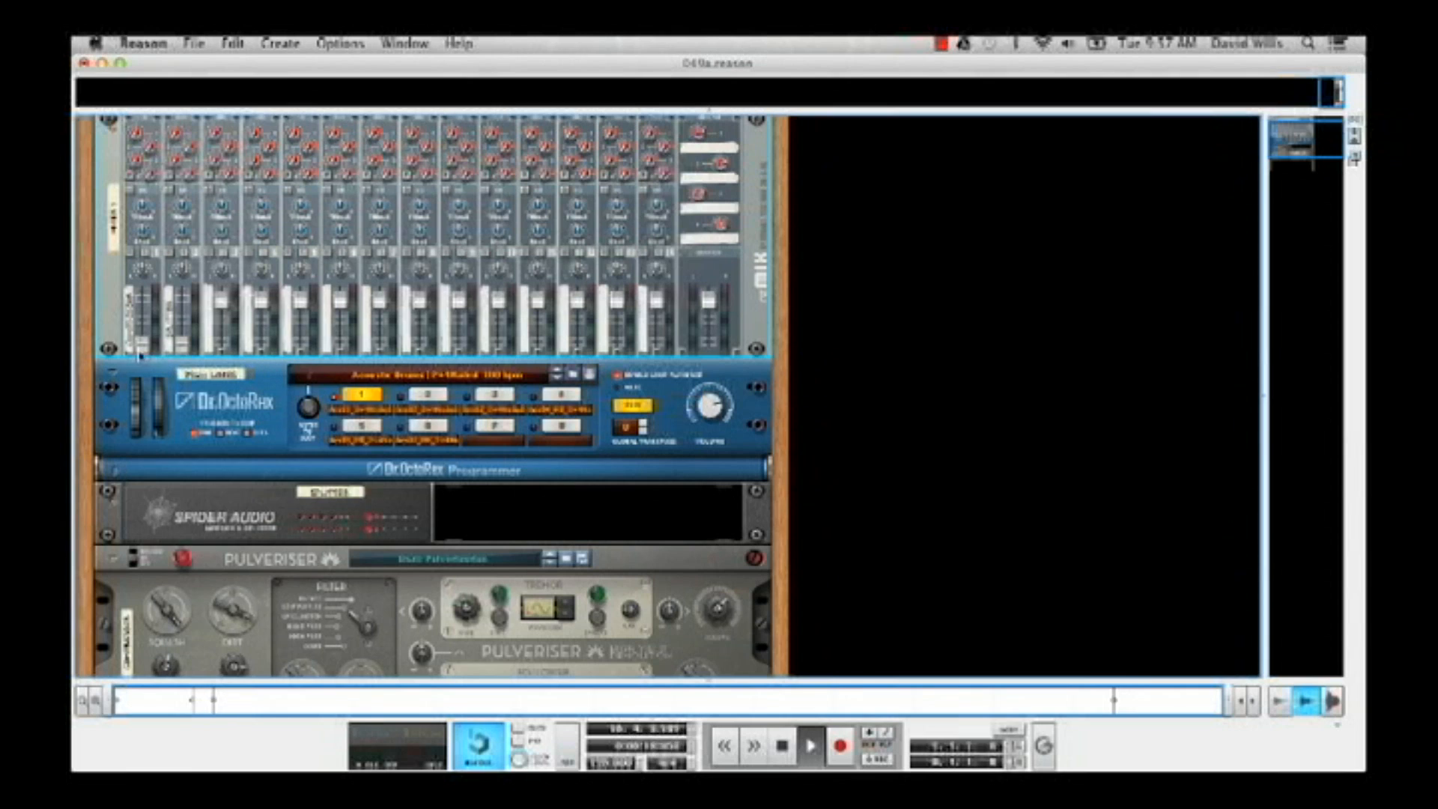
pyautogui.moveTo(139, 344); pyautogui.dragTo(140, 317)
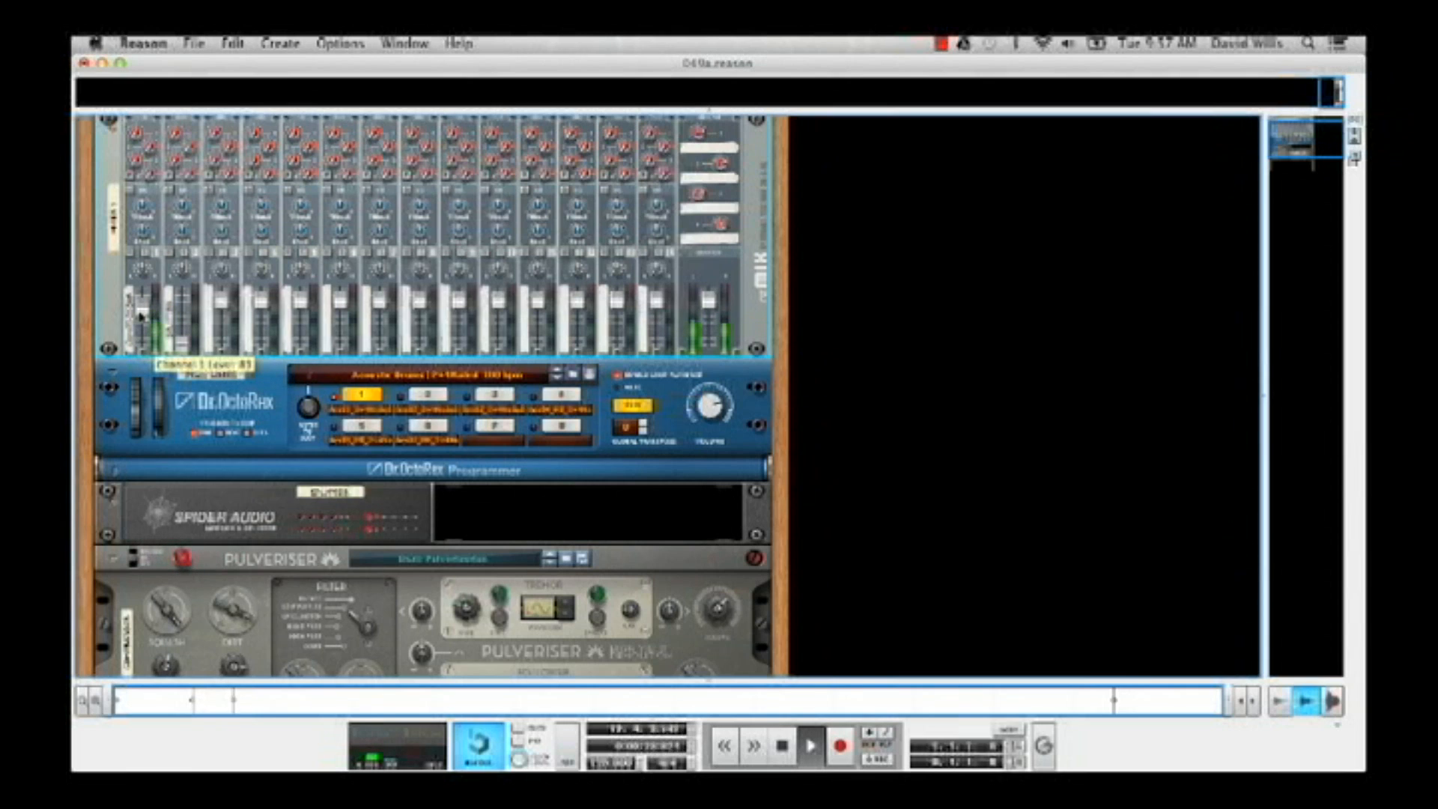
pyautogui.moveTo(139, 314); pyautogui.dragTo(187, 313)
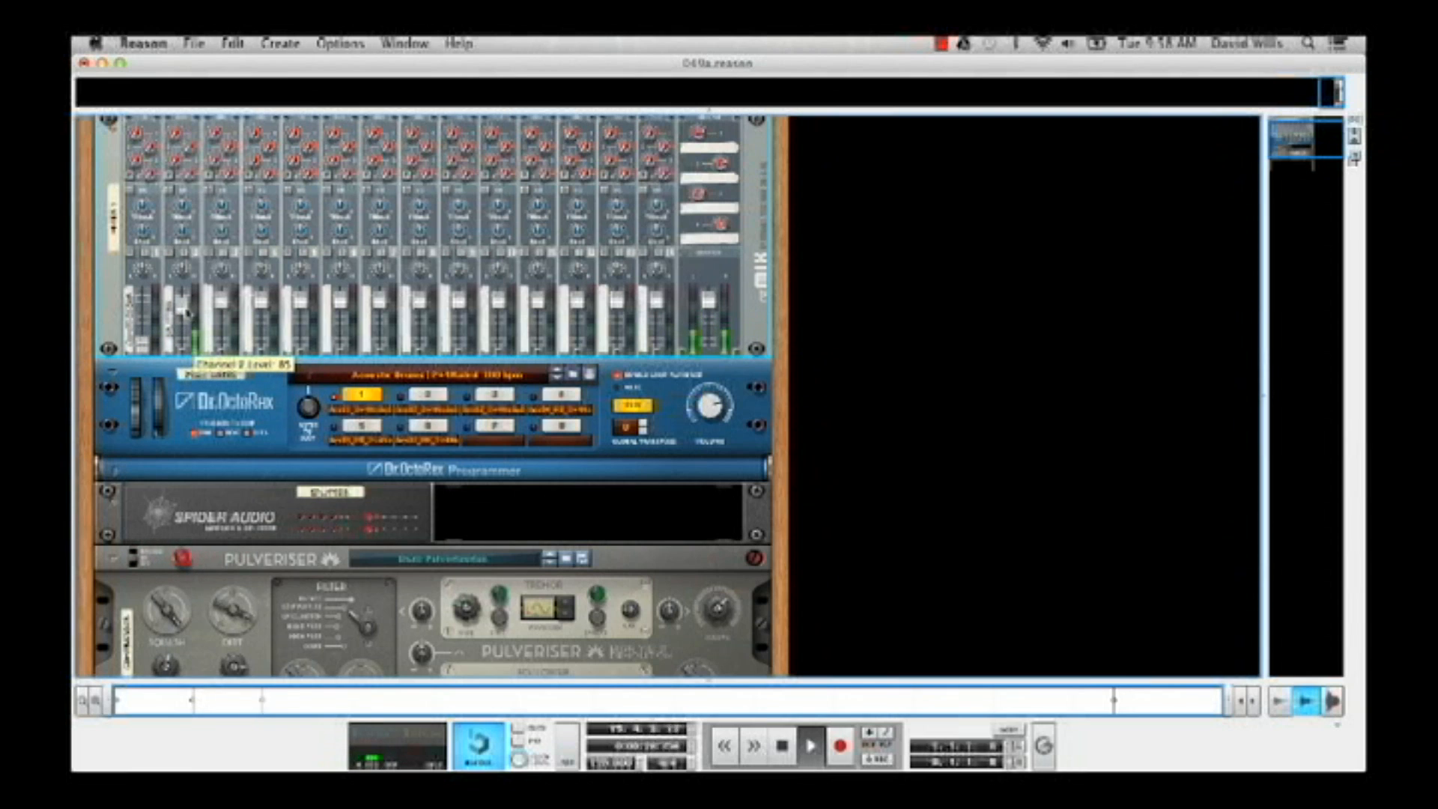
pyautogui.press('space')
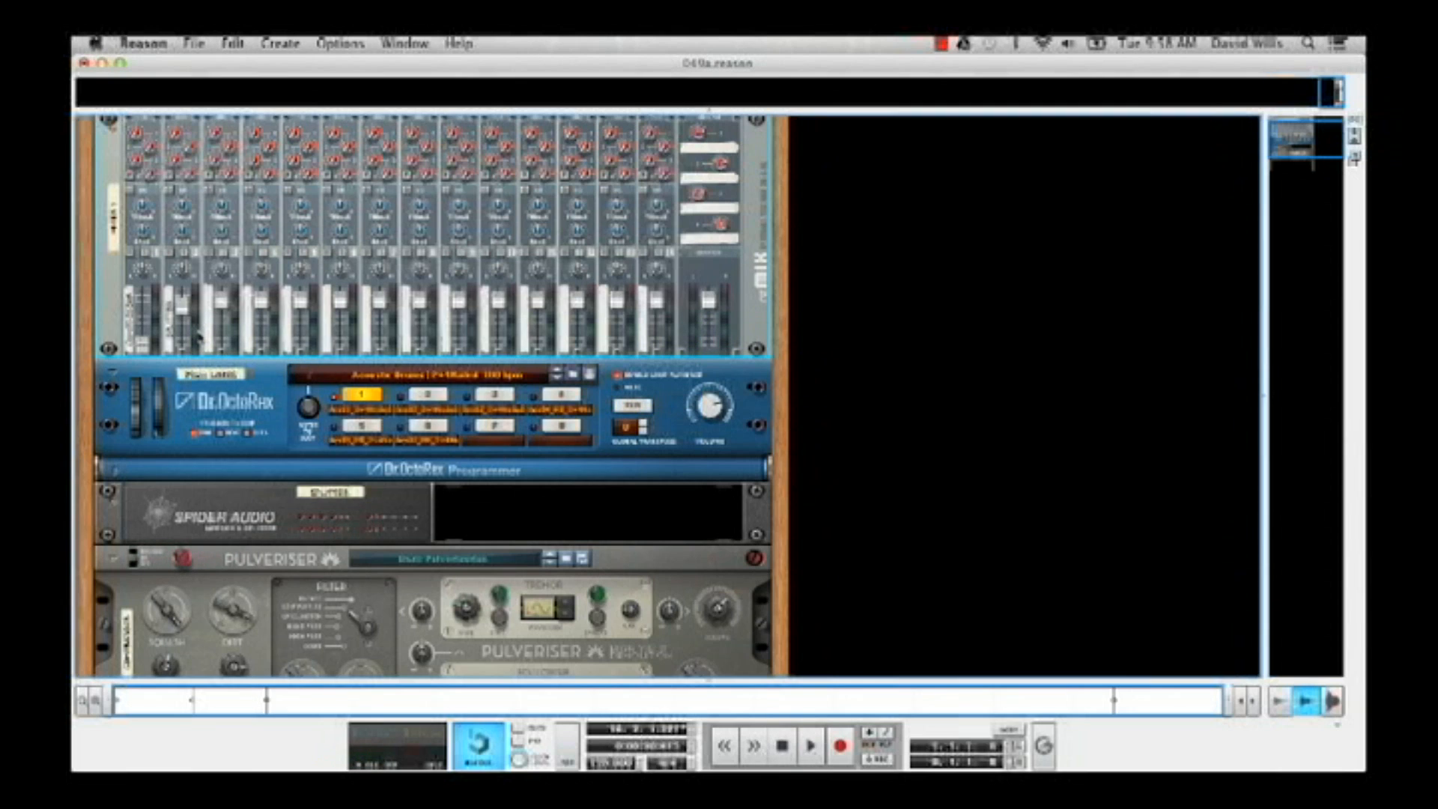
# Blend the compressed drums on mixer channel 1 with the dry channel during playback, raising channel 1's level to 42
pyautogui.moveTo(139, 350); pyautogui.dragTo(139, 339)
pyautogui.press('space')
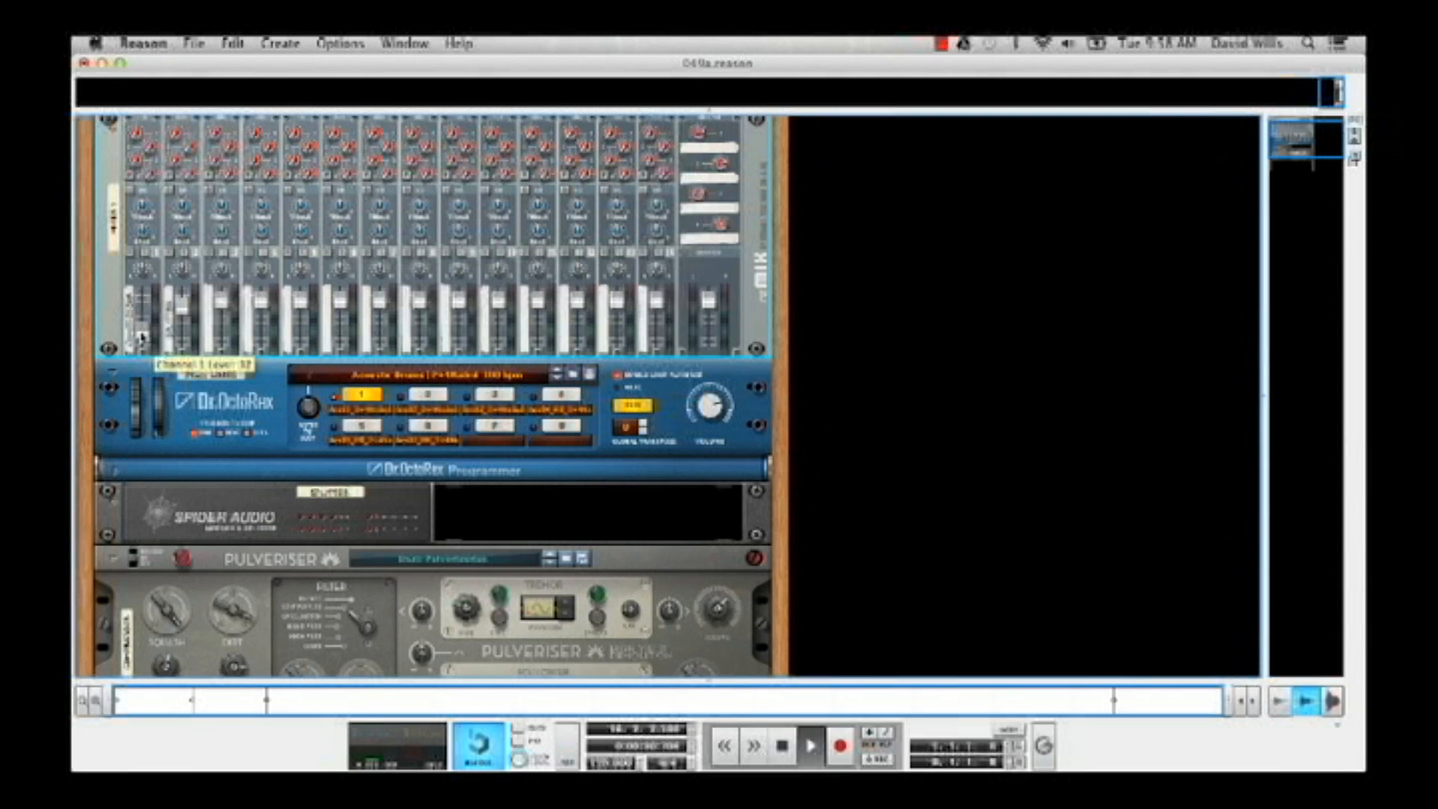
pyautogui.moveTo(141, 339)
pyautogui.mouseDown()
pyautogui.moveTo(143, 302)
pyautogui.moveTo(147, 331)
pyautogui.mouseUp()
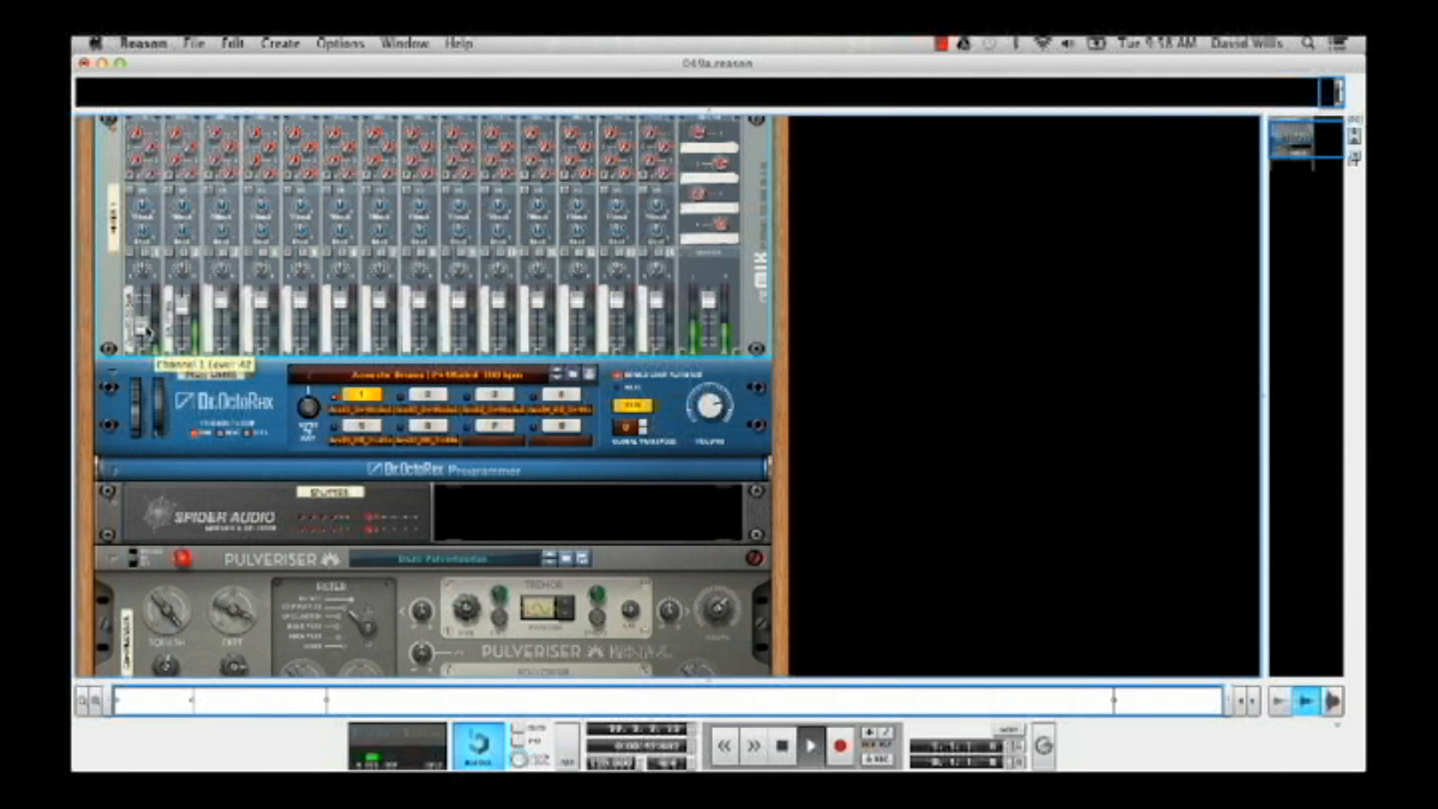
pyautogui.press('space')
pyautogui.moveTo(185, 344)
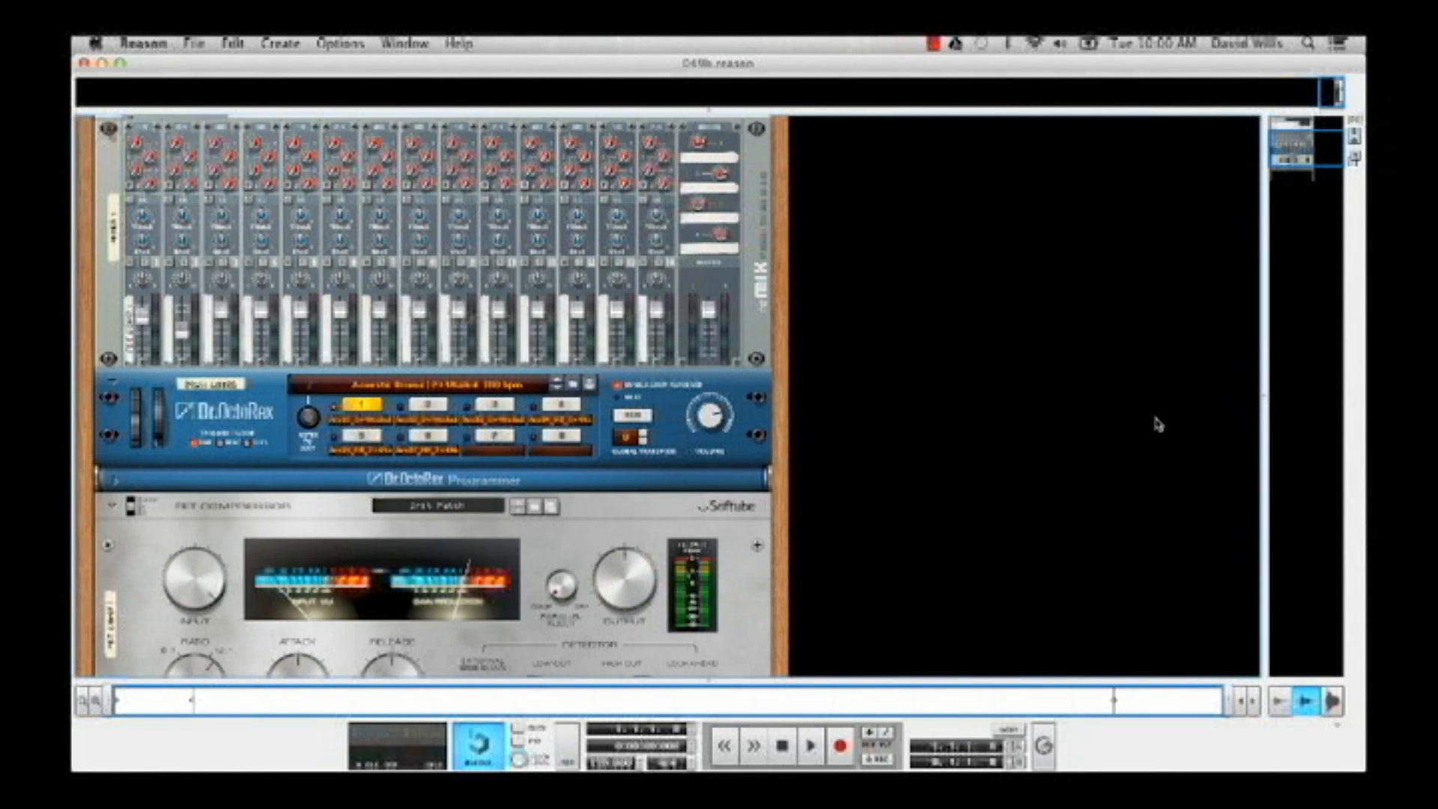
# Try turning the FET Compressor's Parallel Inject knob up toward Dry and return it to OFF
pyautogui.moveTo(1330, 154); pyautogui.dragTo(1330, 160)
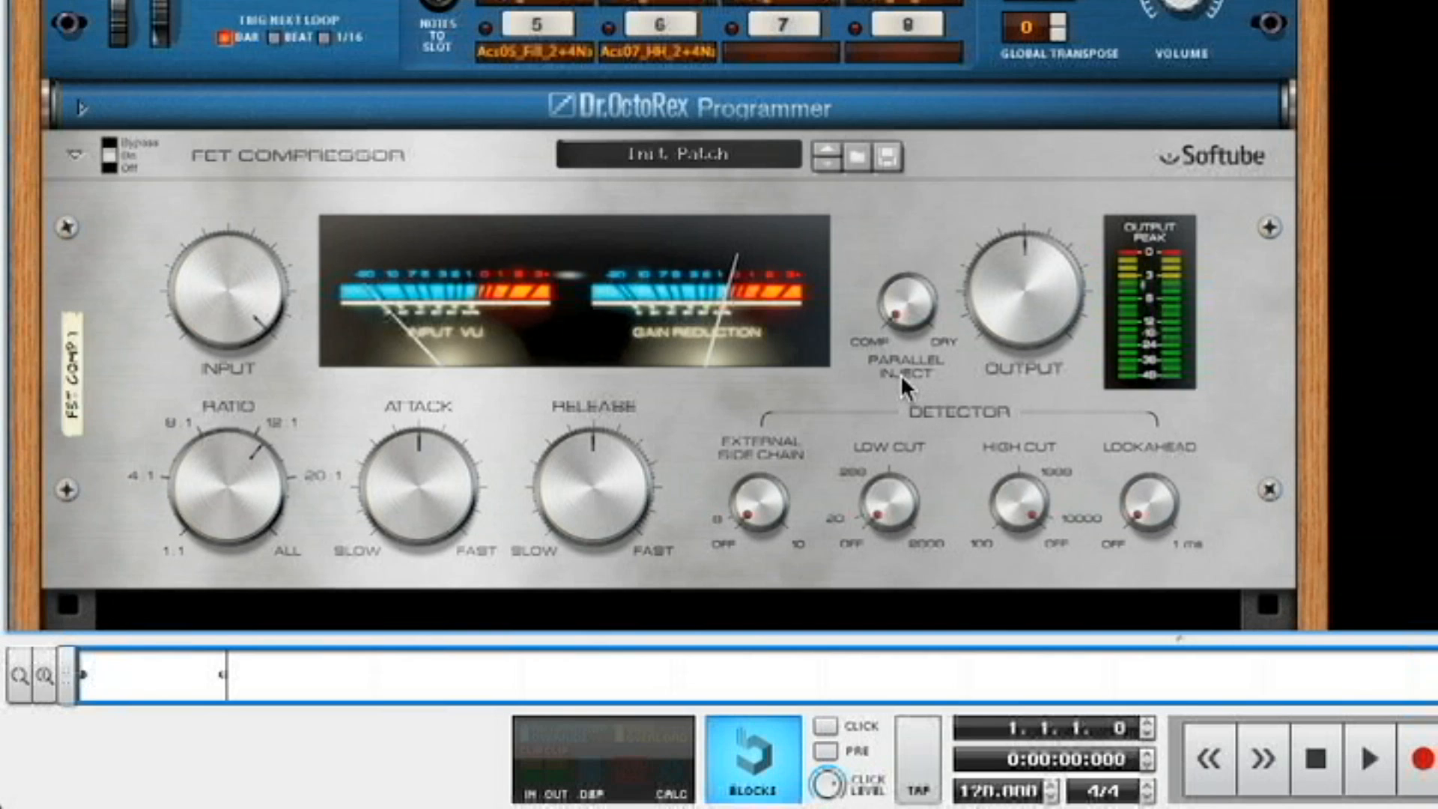
pyautogui.click(898, 335)
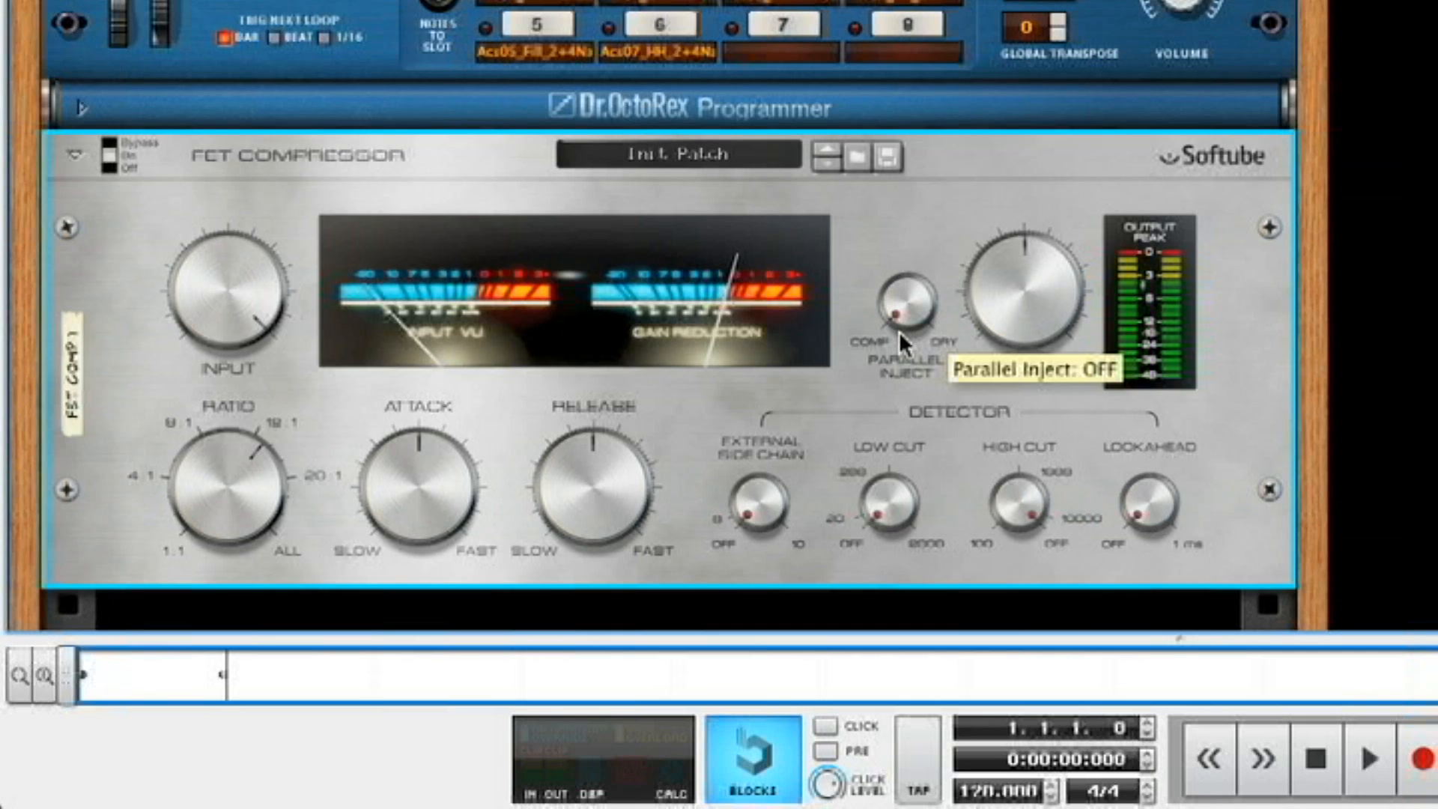
pyautogui.moveTo(899, 334); pyautogui.dragTo(929, 177)
pyautogui.moveTo(903, 298); pyautogui.dragTo(911, 361)
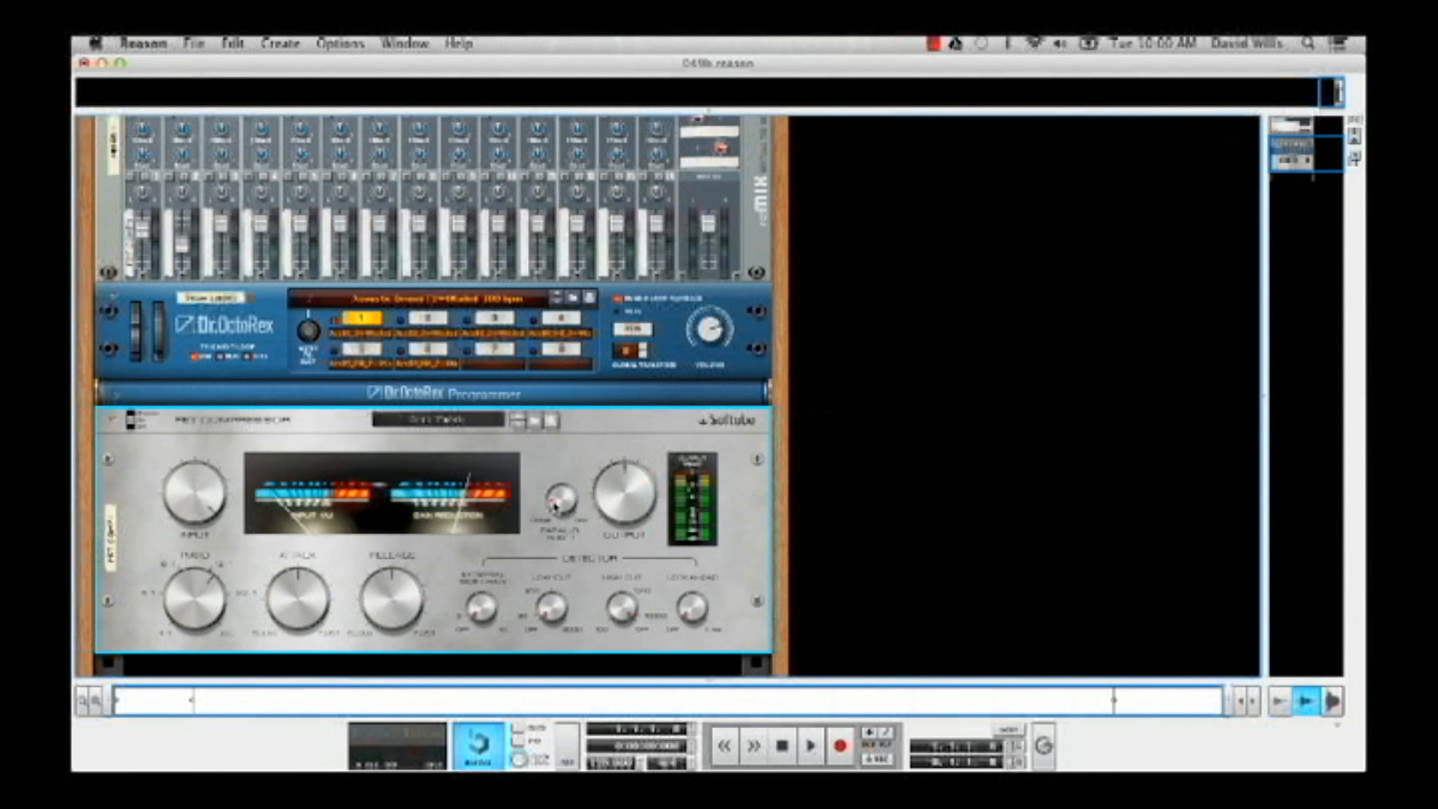
pyautogui.moveTo(554, 504); pyautogui.dragTo(554, 517)
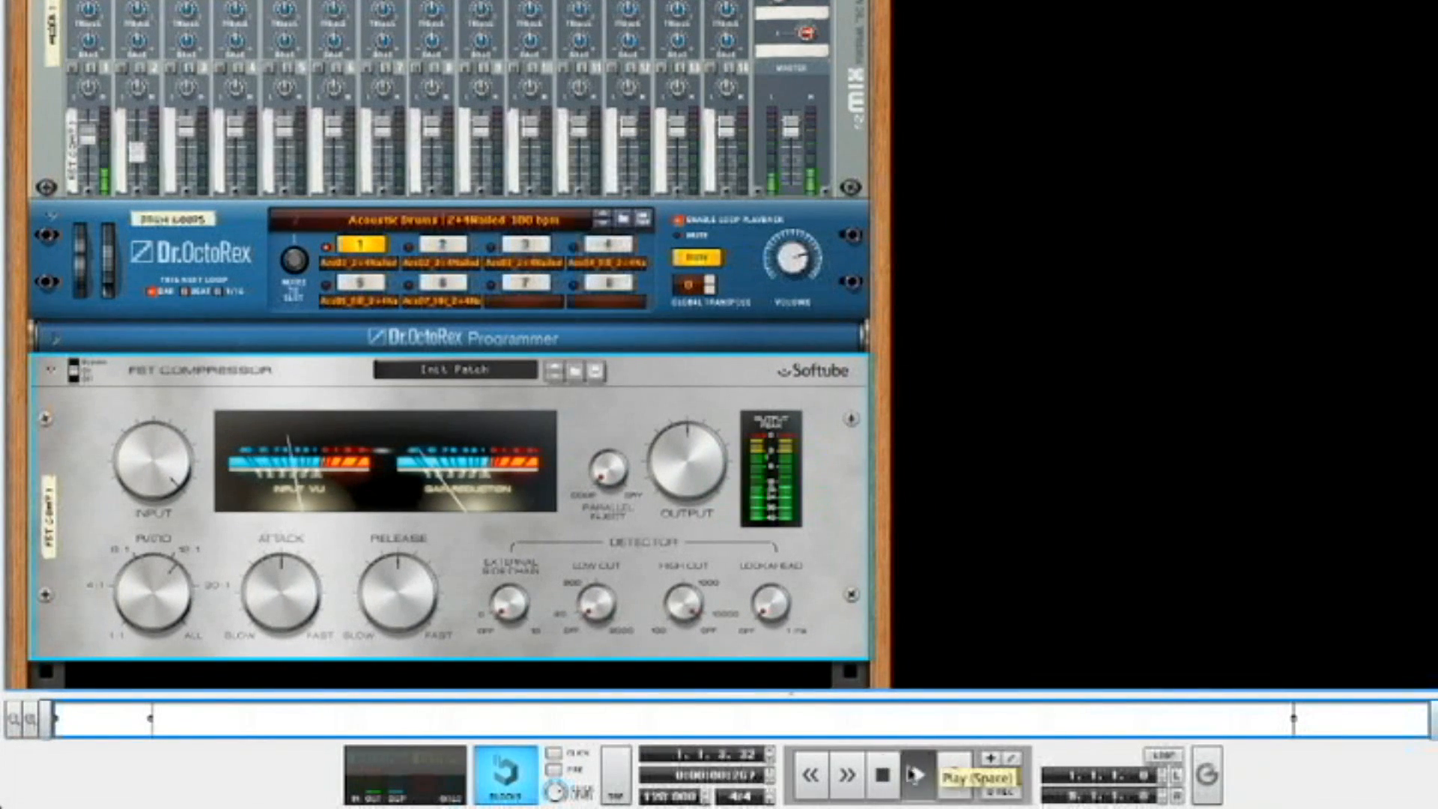
# Play the drum loop briefly through the FET Compressor to check its gain reduction with Parallel Inject off
pyautogui.click(912, 773)
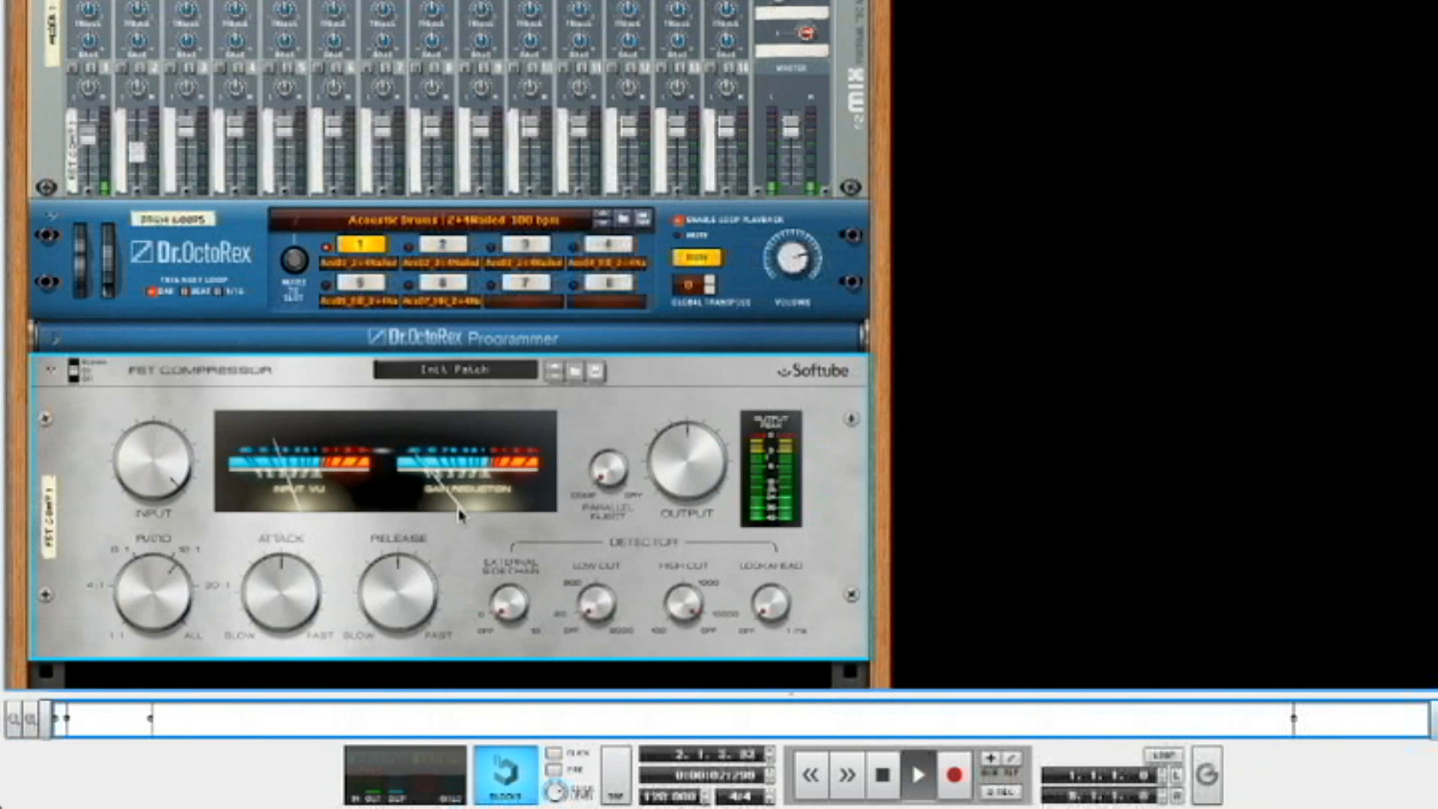
pyautogui.click(885, 774)
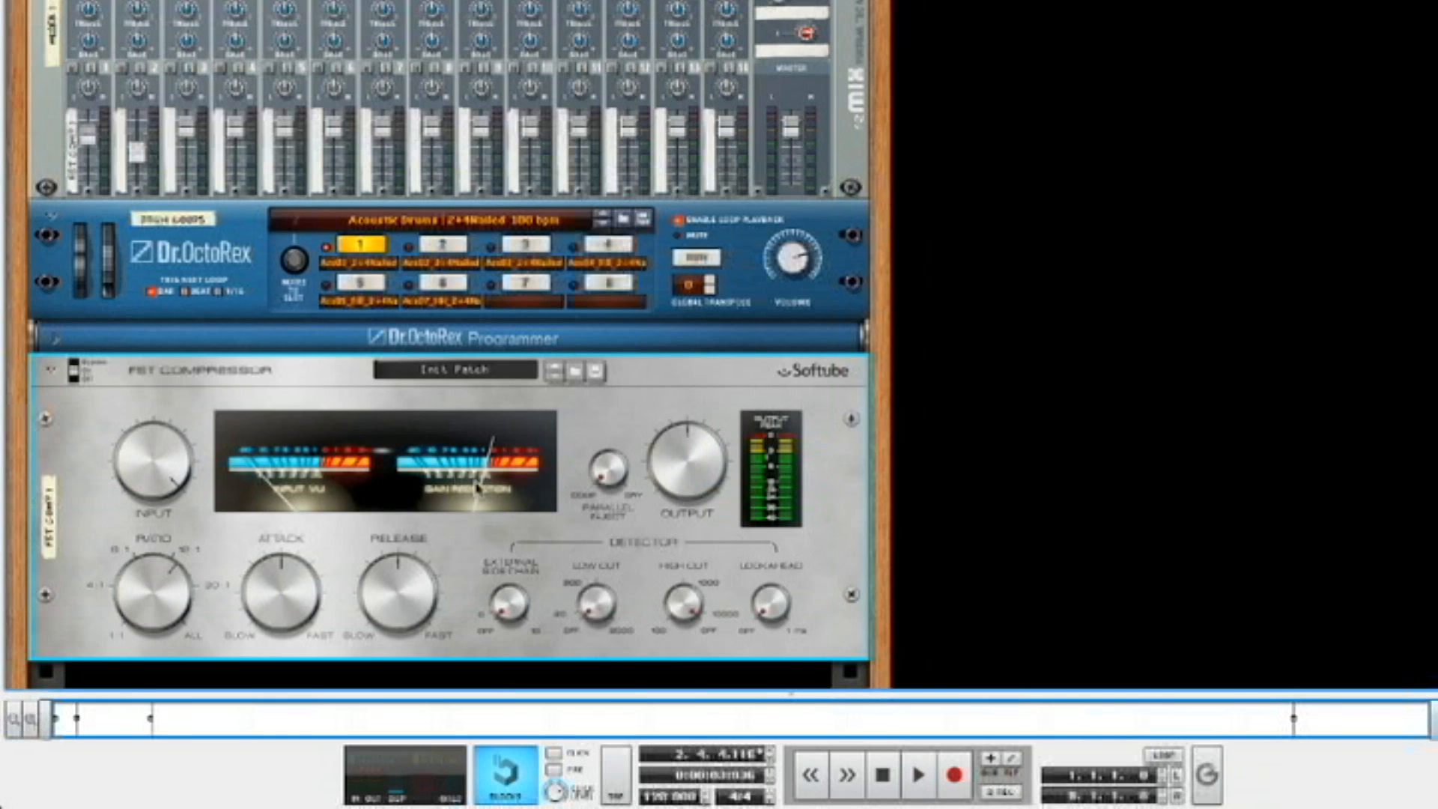
# Play the drum loop and sweep the FET Compressor's input level down to -13.5 dB and back up to 19.5 dB
pyautogui.moveTo(416, 548)
pyautogui.mouseDown()
pyautogui.moveTo(395, 603)
pyautogui.moveTo(403, 547)
pyautogui.mouseUp()
pyautogui.moveTo(149, 500)
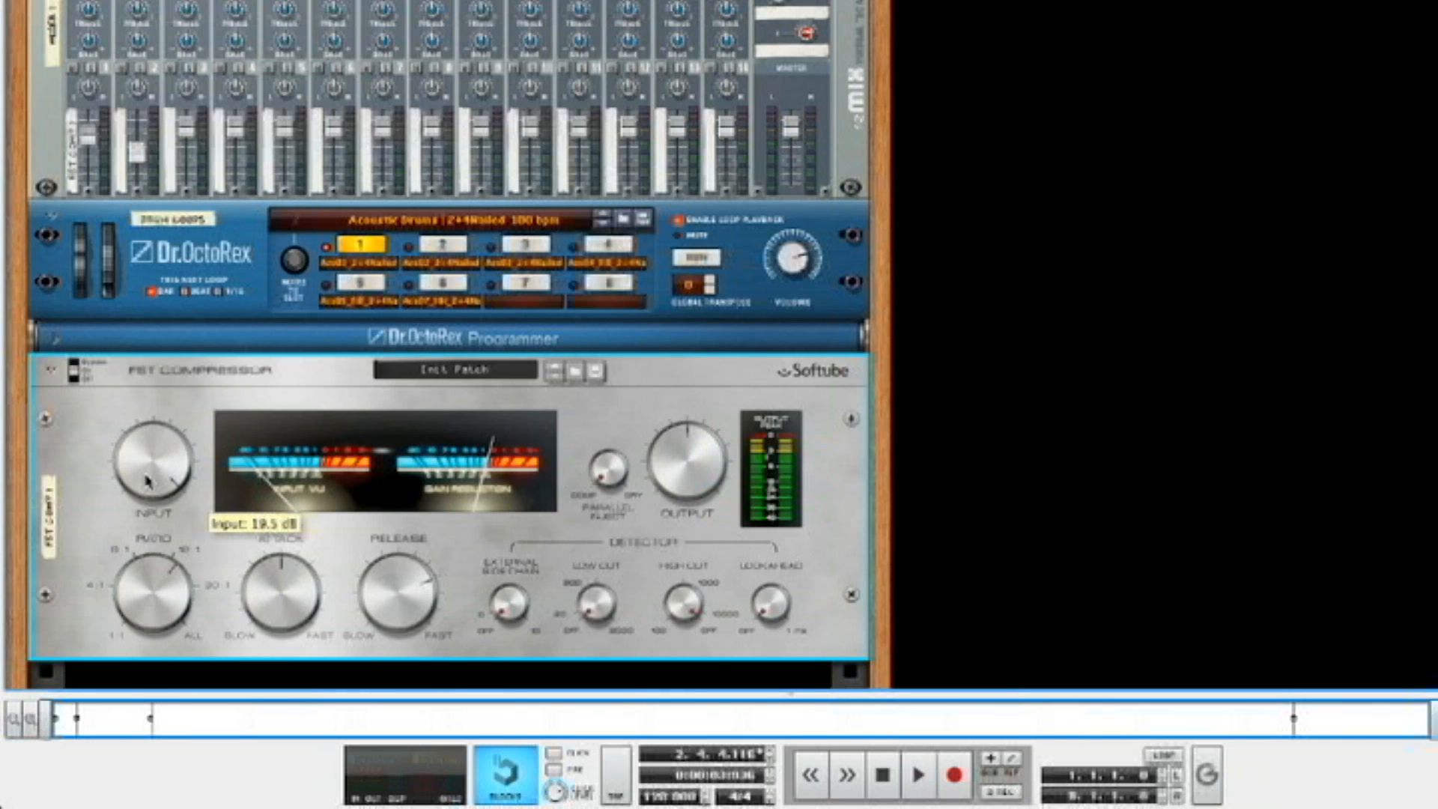
pyautogui.moveTo(147, 479); pyautogui.dragTo(144, 511)
pyautogui.click(915, 779)
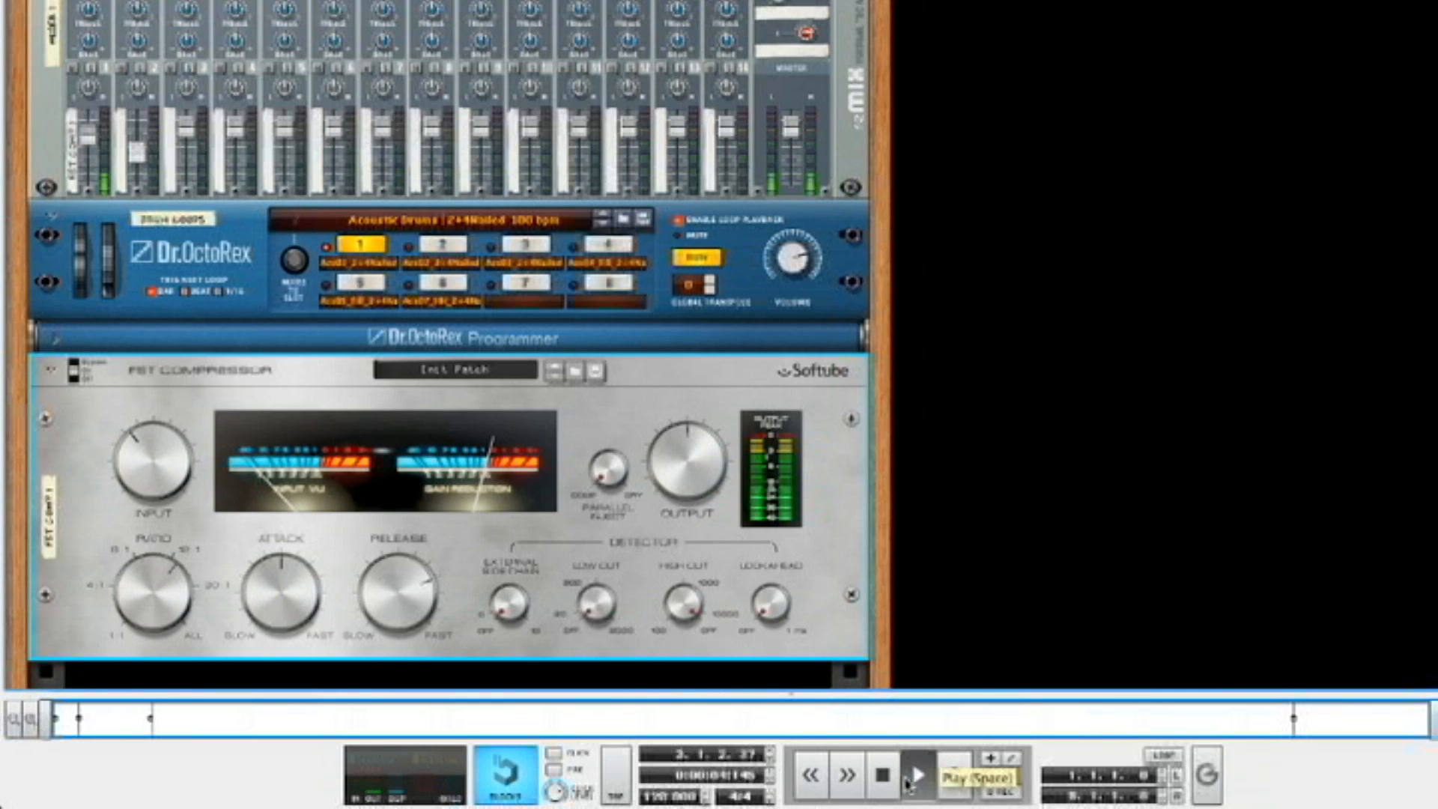
pyautogui.moveTo(148, 488)
pyautogui.mouseDown()
pyautogui.moveTo(147, 469)
pyautogui.moveTo(150, 494)
pyautogui.mouseUp()
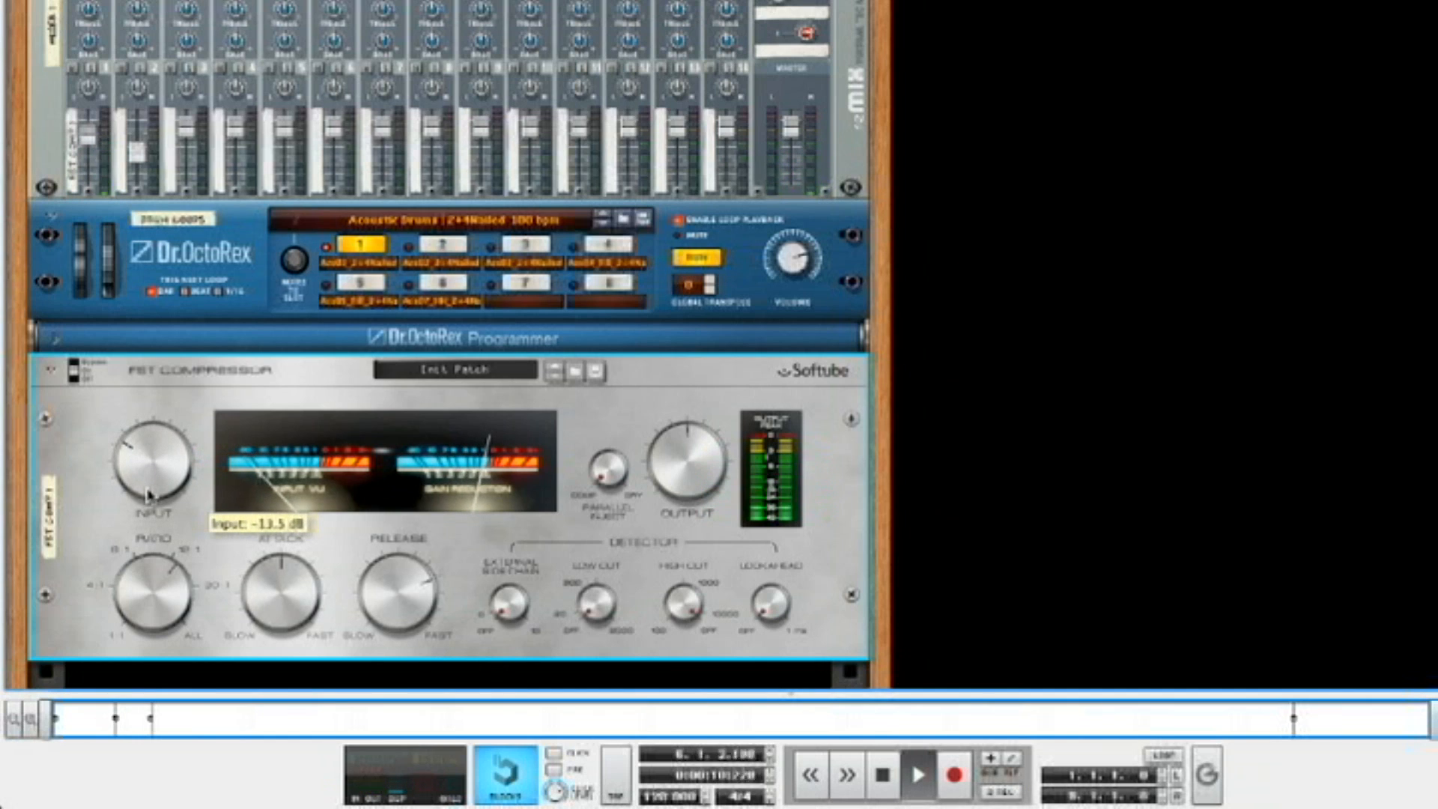
pyautogui.moveTo(166, 482); pyautogui.dragTo(149, 412)
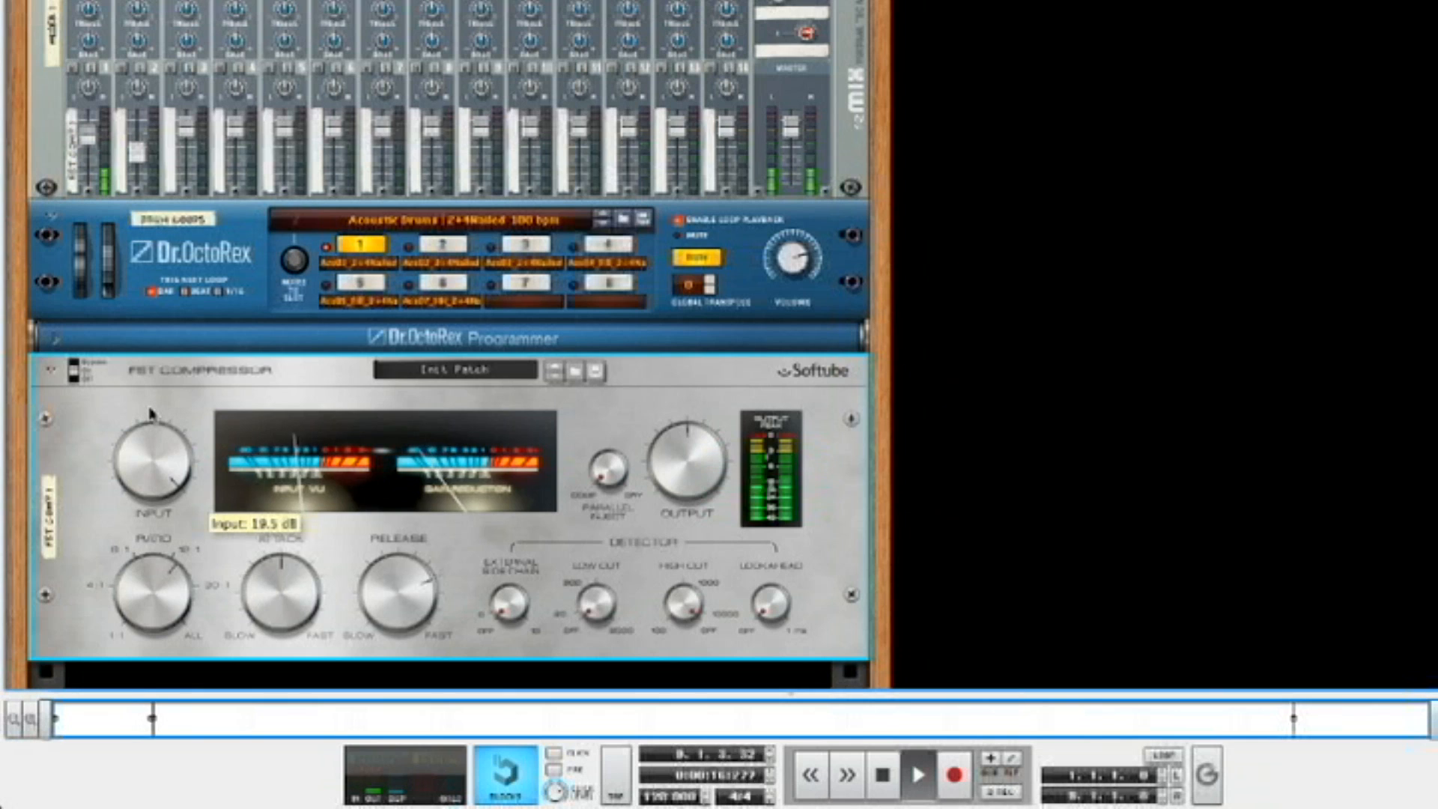
# Set the FET Compressor's attack fully to slow and its release to 0.27 during playback, and stop the loop
pyautogui.moveTo(247, 605); pyautogui.dragTo(268, 630)
pyautogui.moveTo(362, 608); pyautogui.dragTo(436, 593)
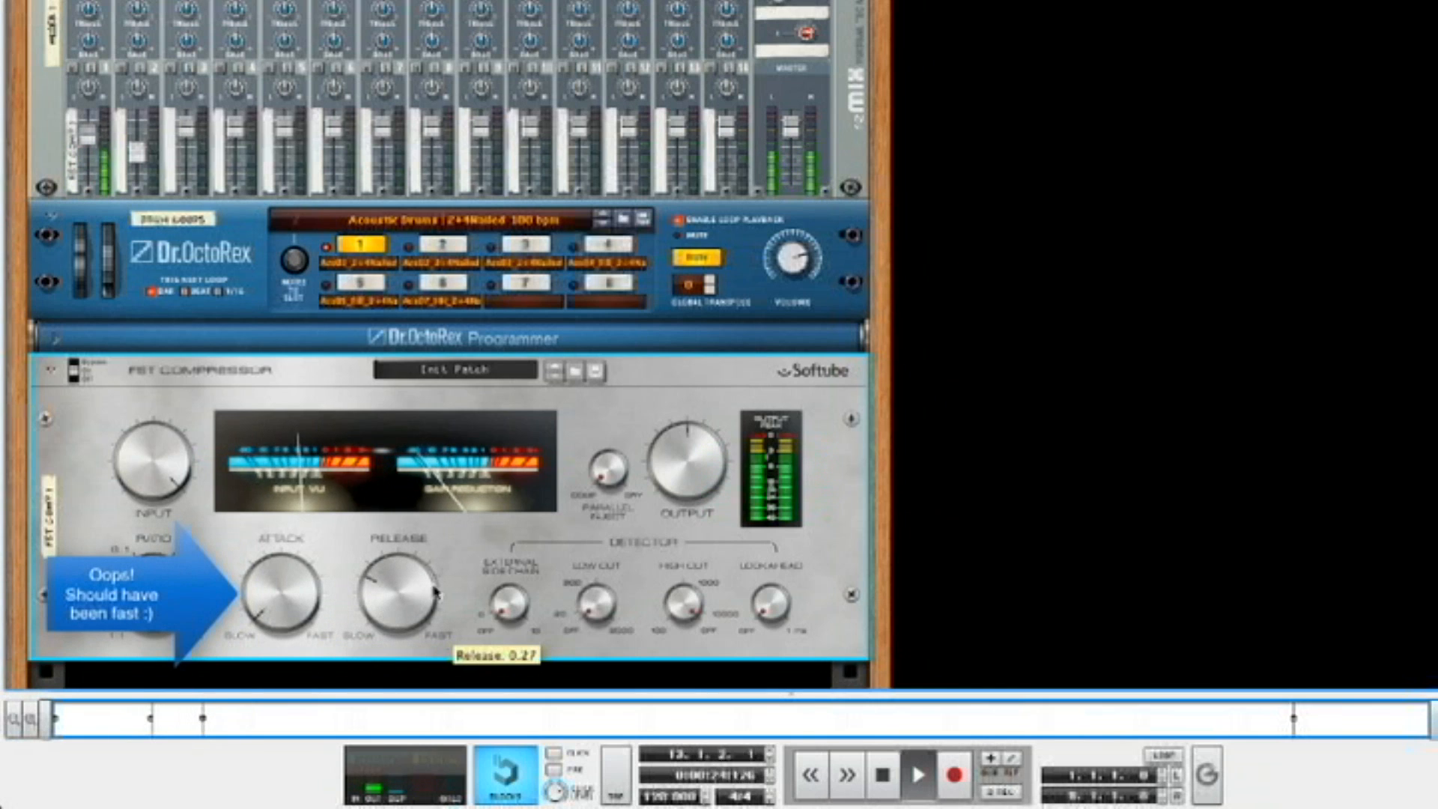
pyautogui.moveTo(599, 468)
pyautogui.mouseDown()
pyautogui.moveTo(605, 407)
pyautogui.moveTo(603, 496)
pyautogui.mouseUp()
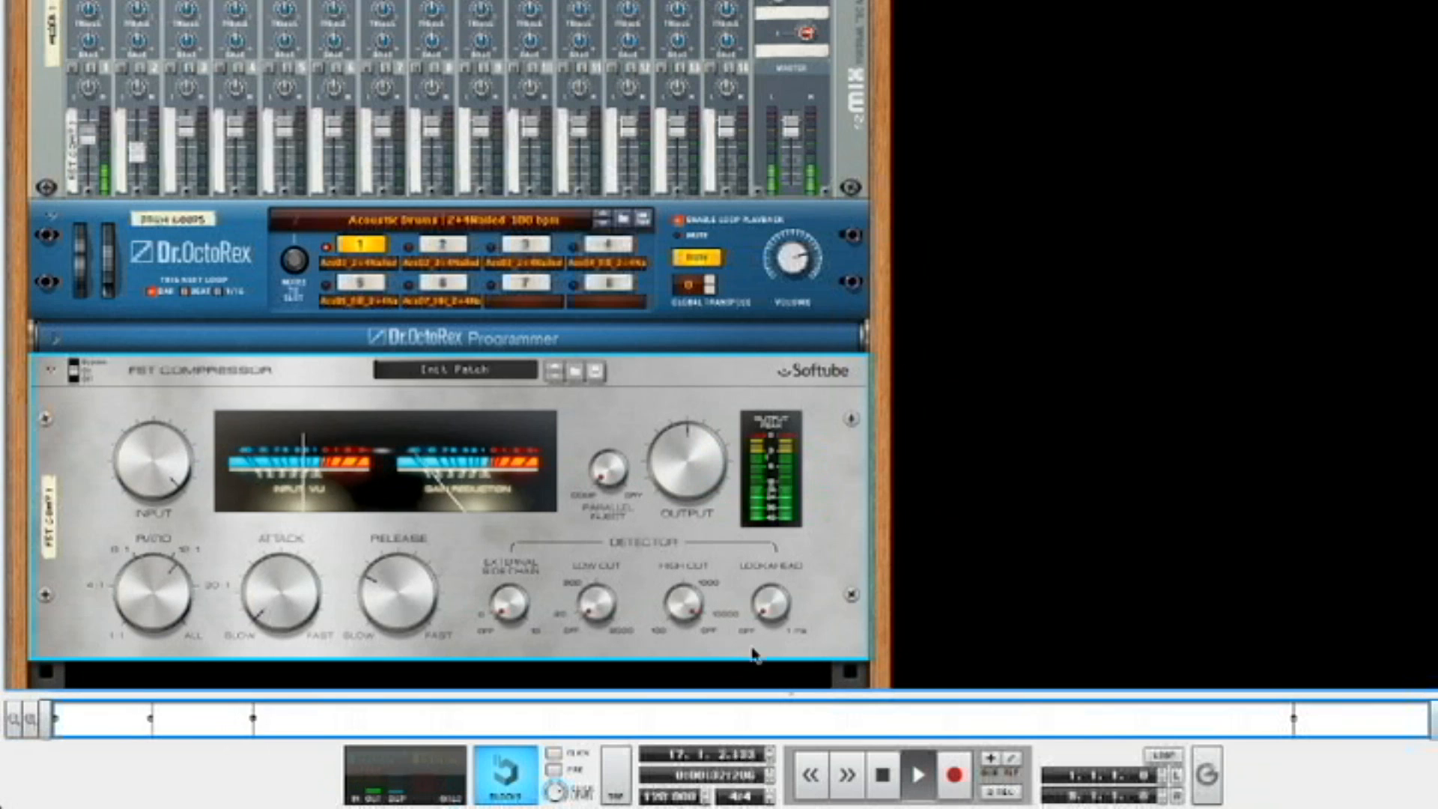
pyautogui.click(882, 774)
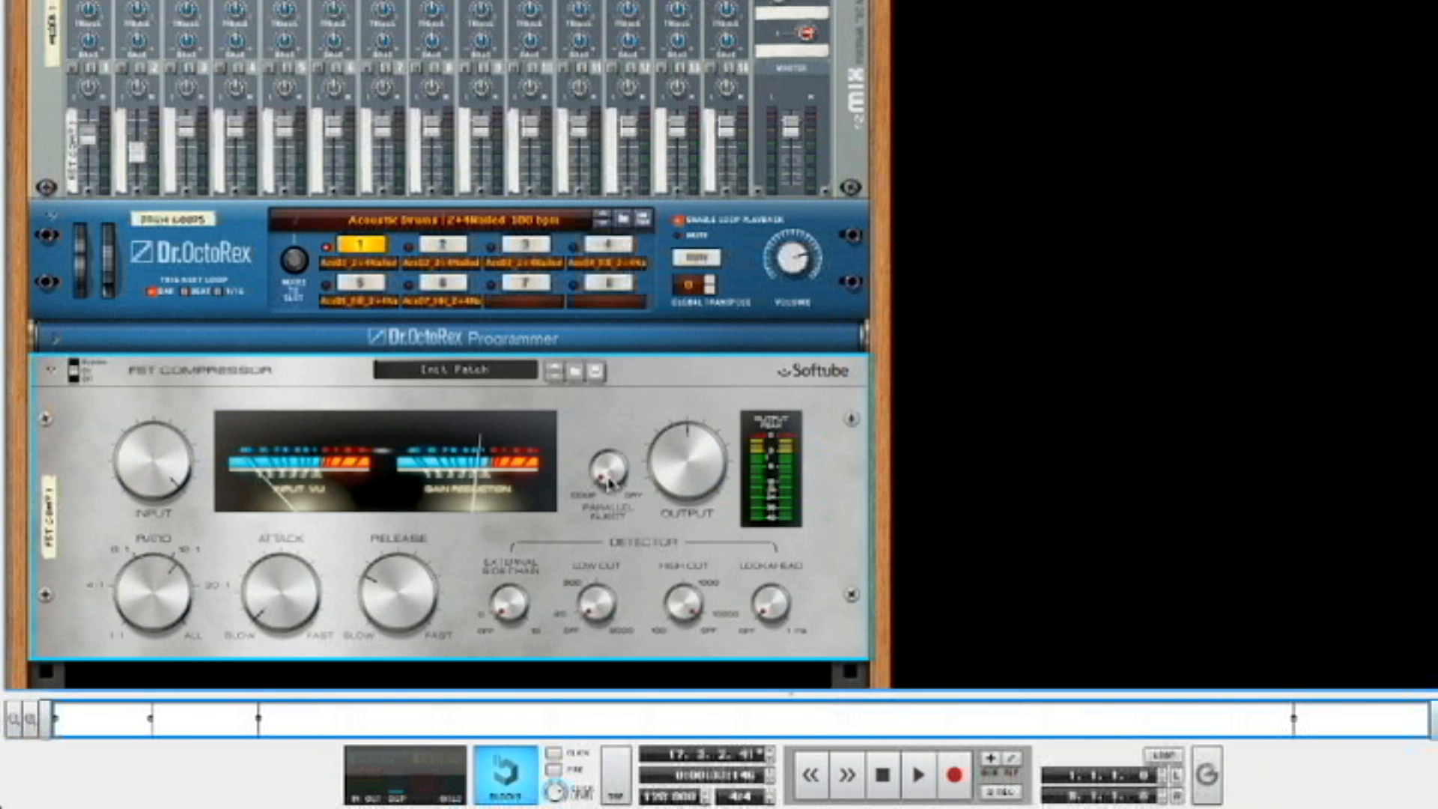
# Turn the FET Compressor's Parallel Inject up to 0.188 with playback stopped
pyautogui.moveTo(609, 479)
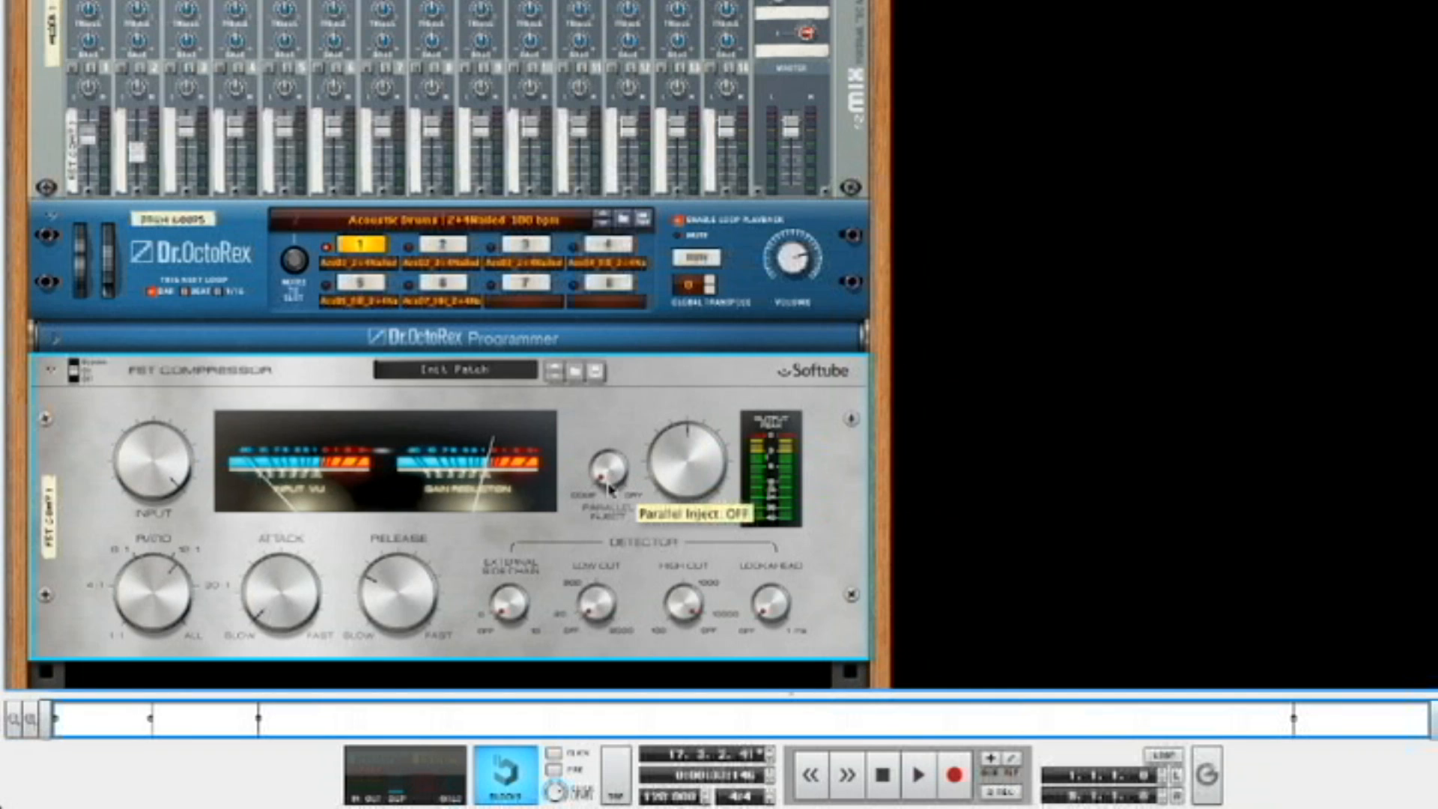
pyautogui.moveTo(609, 488); pyautogui.dragTo(626, 528)
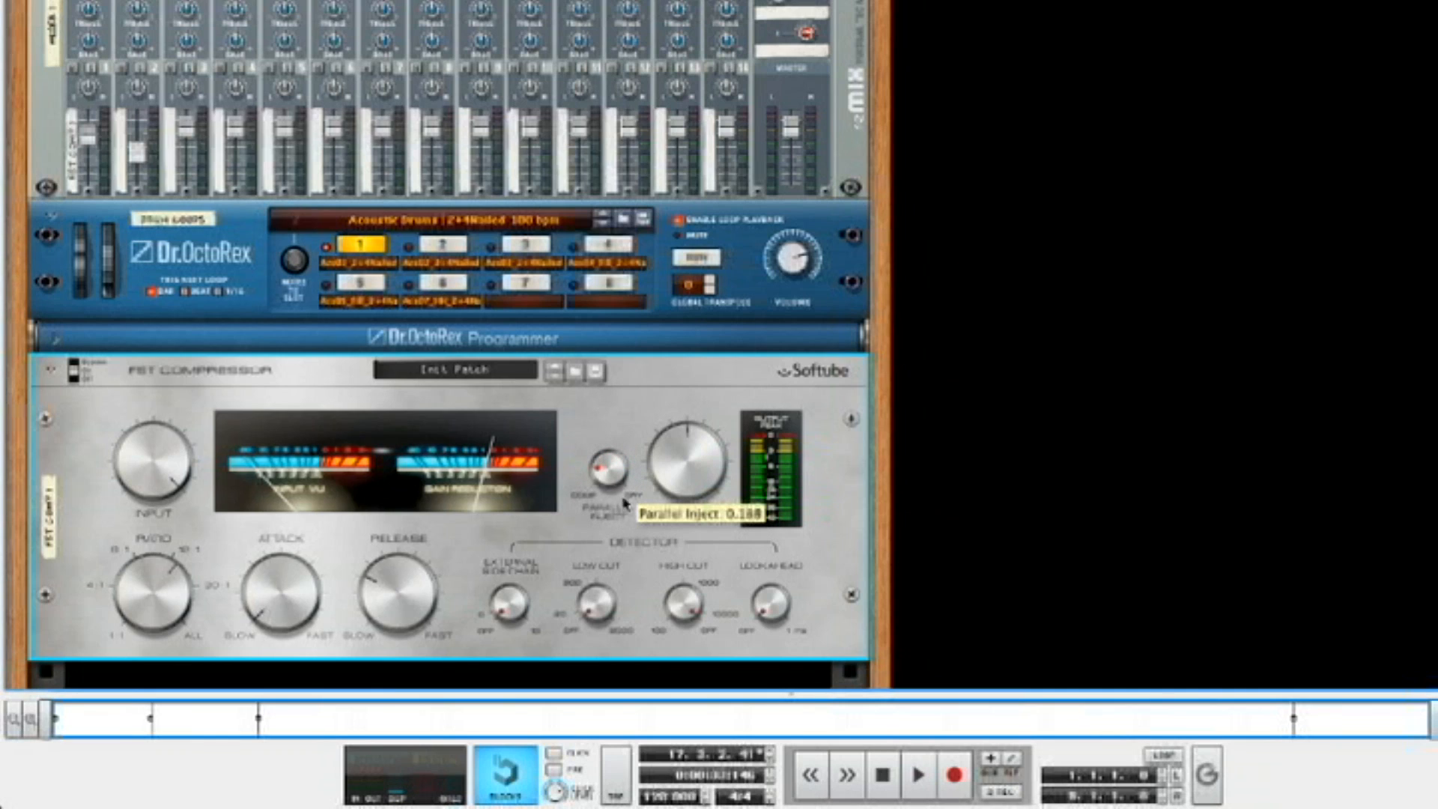